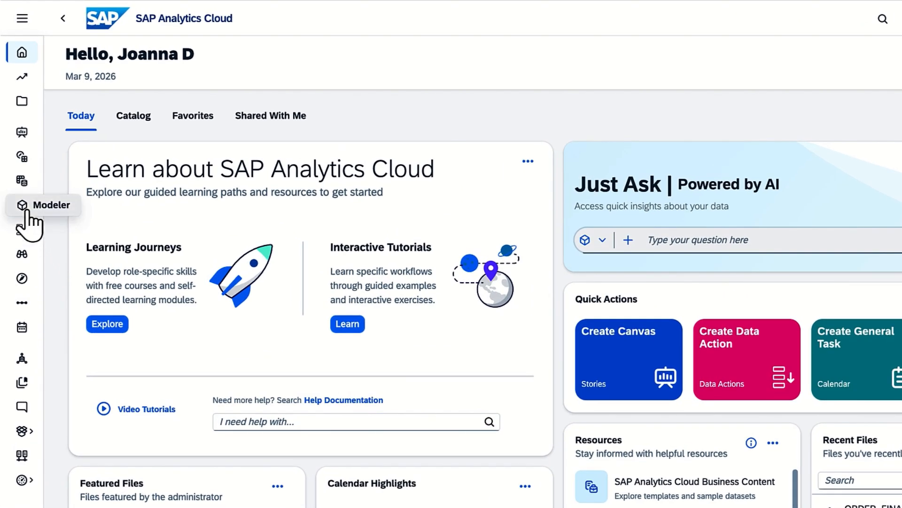
Create a new model in the Modeler starting with data, importing the local source file ORDER_FINANCE.xlsx
left_click(24, 207)
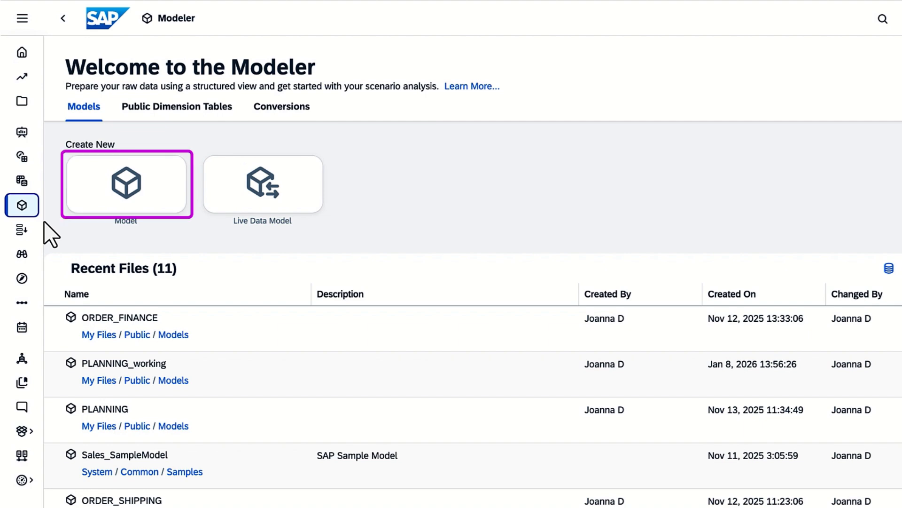
left_click(128, 202)
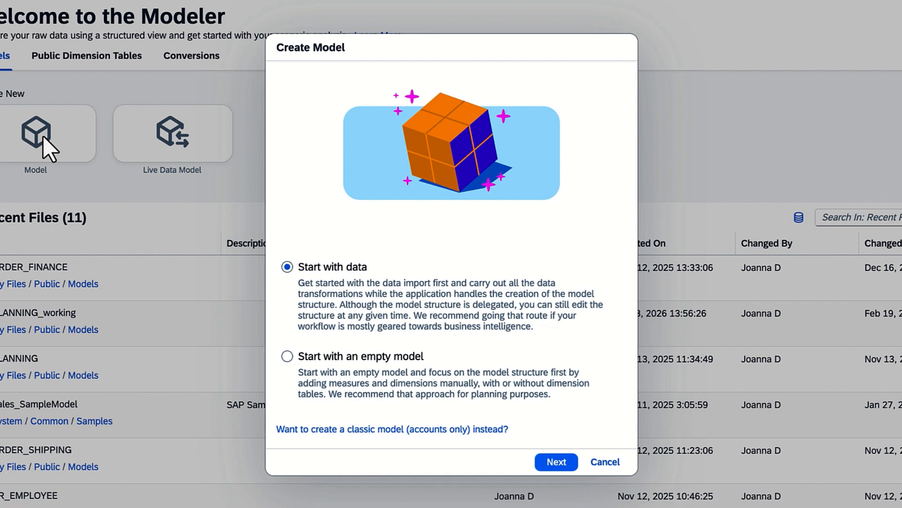
left_click(556, 462)
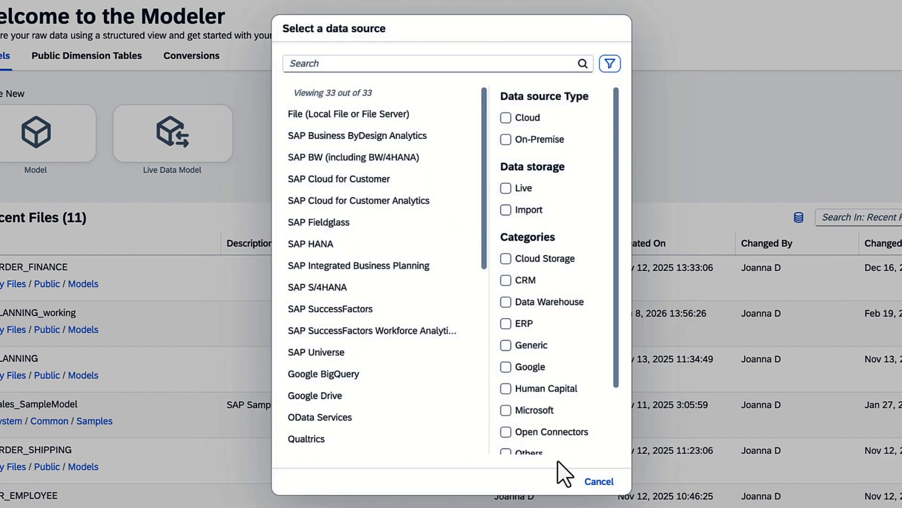
left_click(346, 115)
left_click(311, 274)
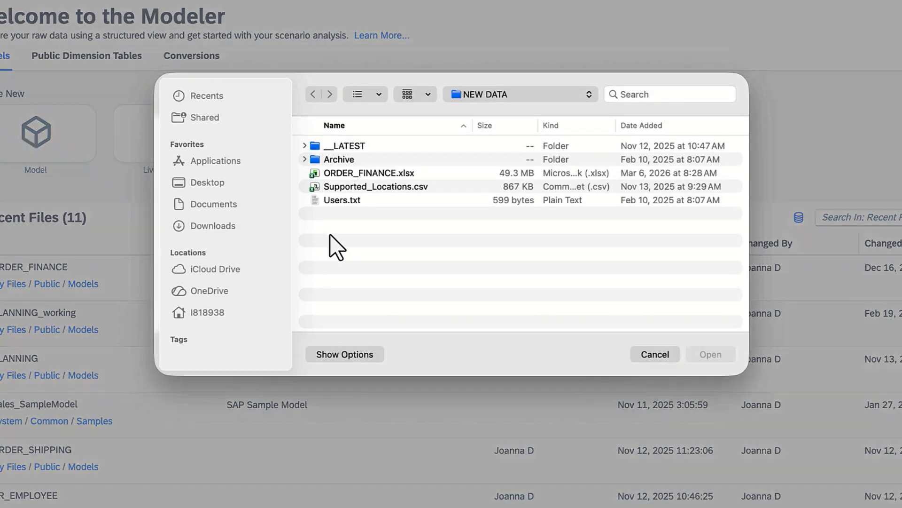
left_click(350, 178)
left_click(711, 354)
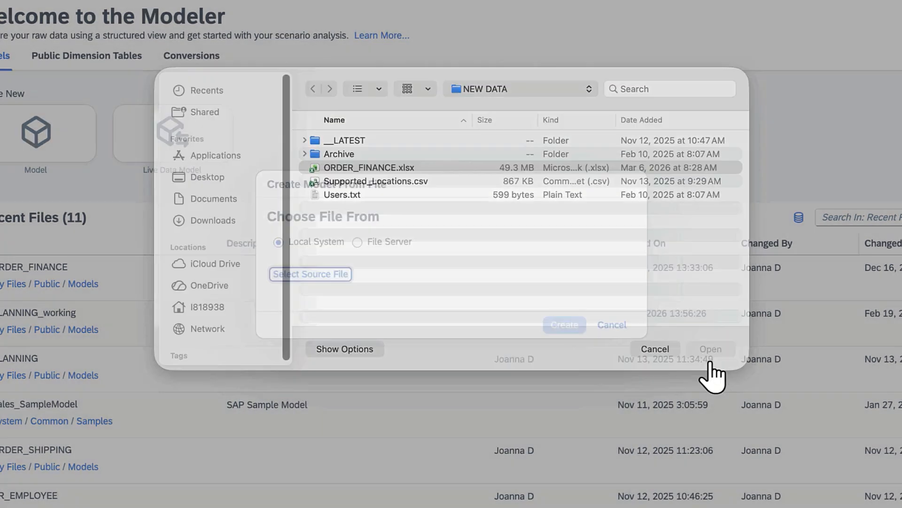
left_click(565, 366)
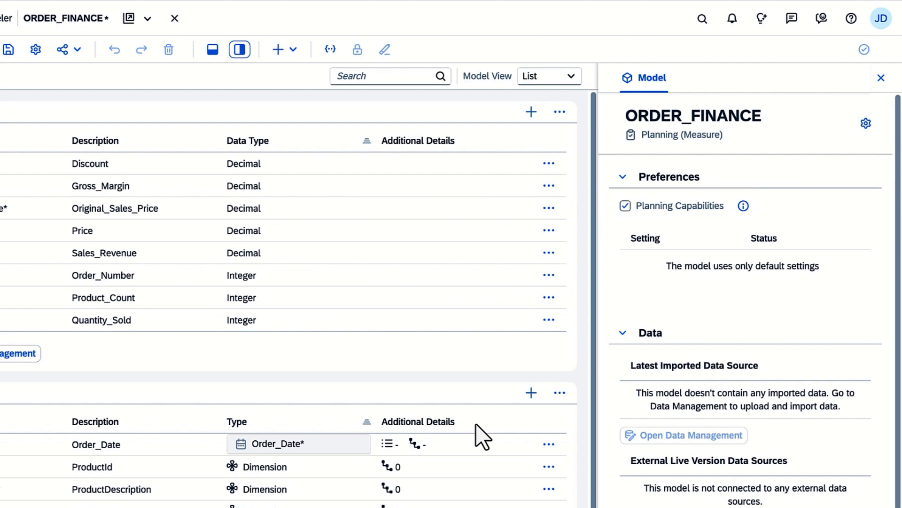
Disable planning capabilities for the model, save it as ORDER_FINANCE and dismiss the notification
left_click(623, 207)
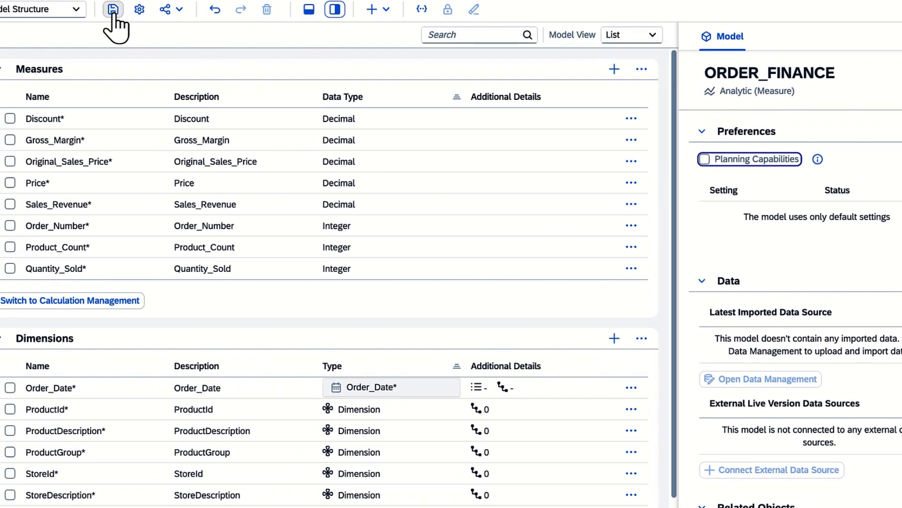
left_click(9, 50)
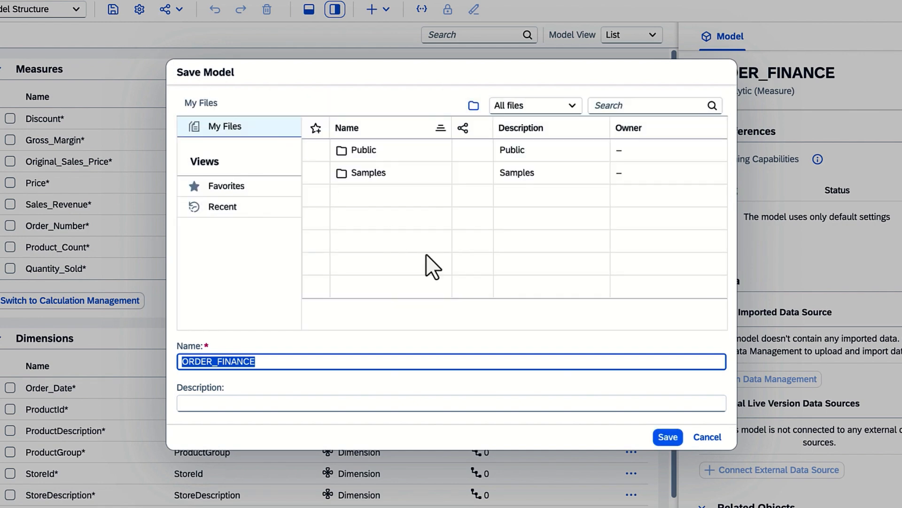
left_click(667, 436)
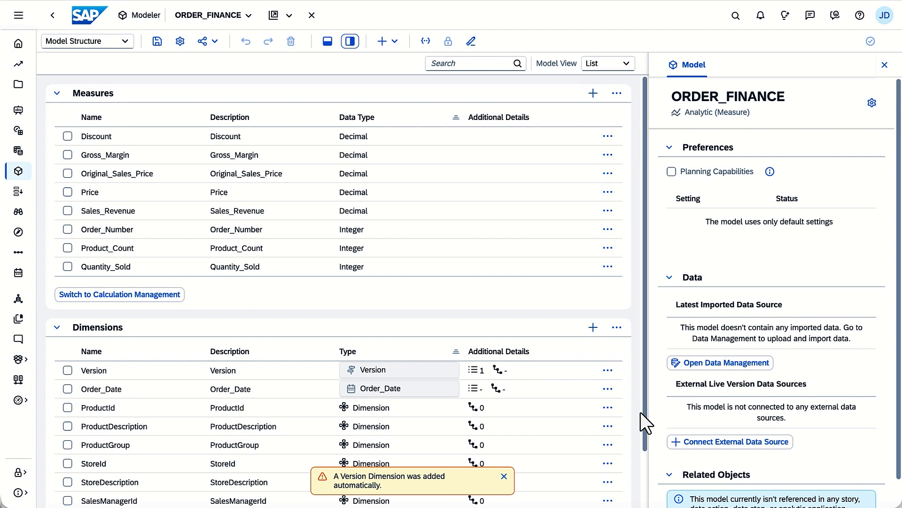
left_click(504, 476)
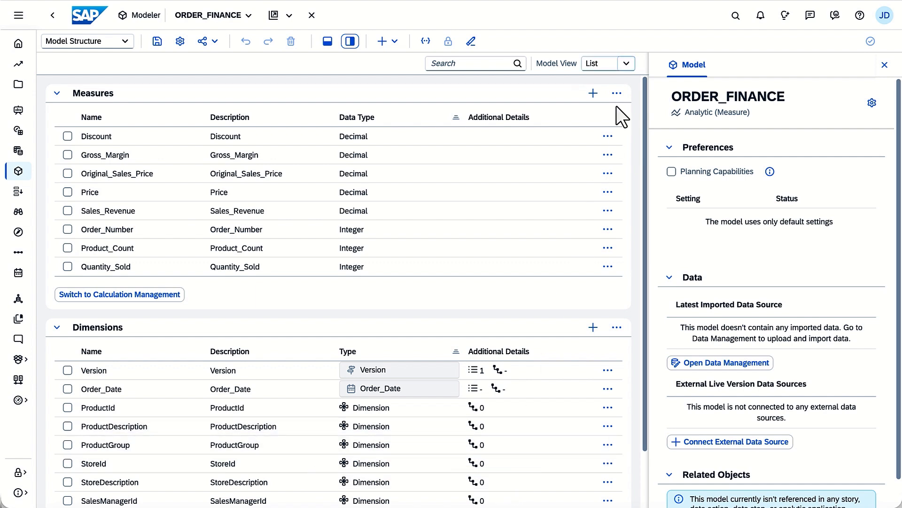
Look at the model structure in Graph view, then return to List view
left_click(627, 63)
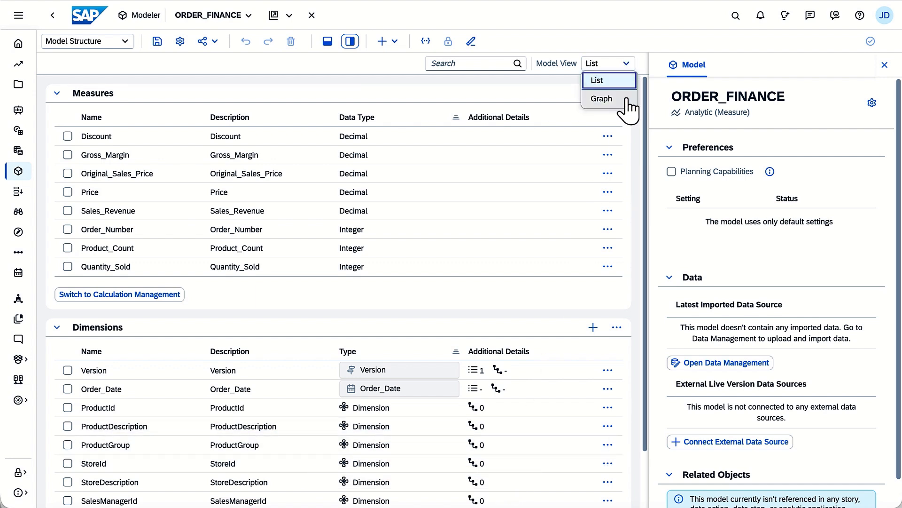
left_click(611, 99)
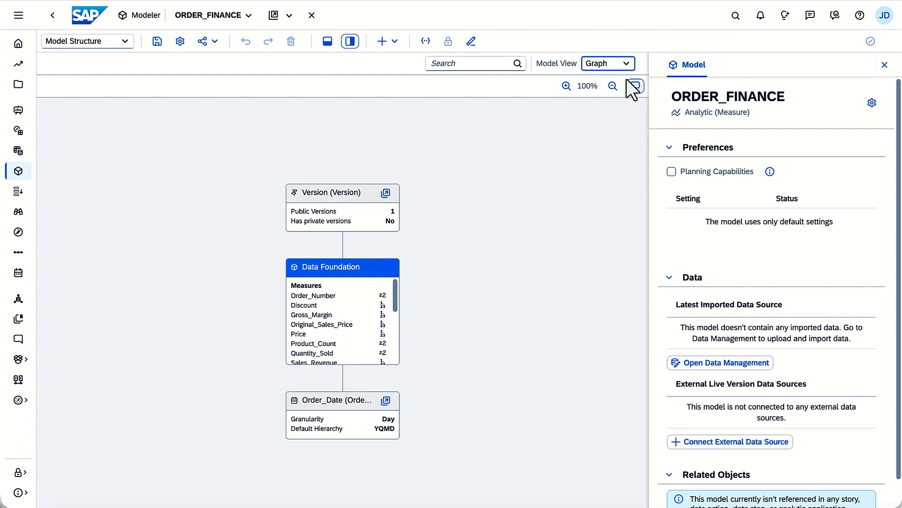
left_click(625, 63)
left_click(624, 81)
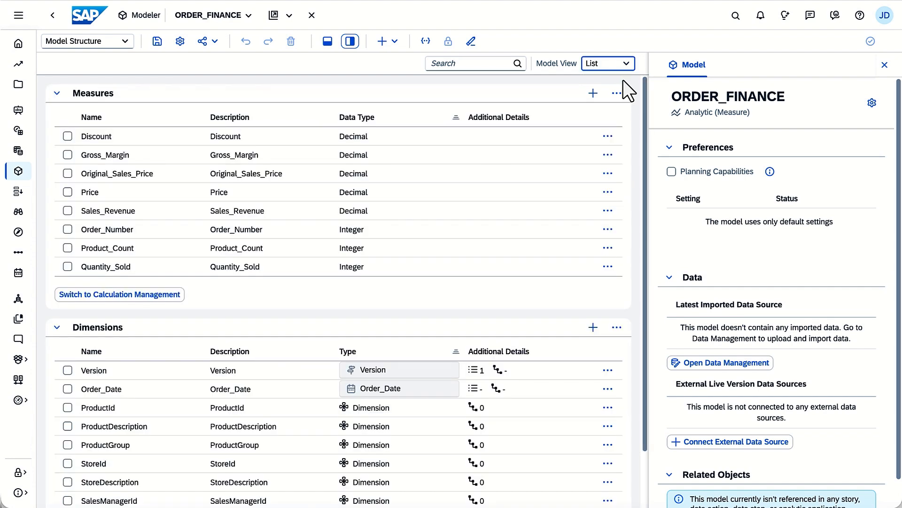
Convert the Order_Number measure to a dimension and show the data foundation preview
left_click(607, 228)
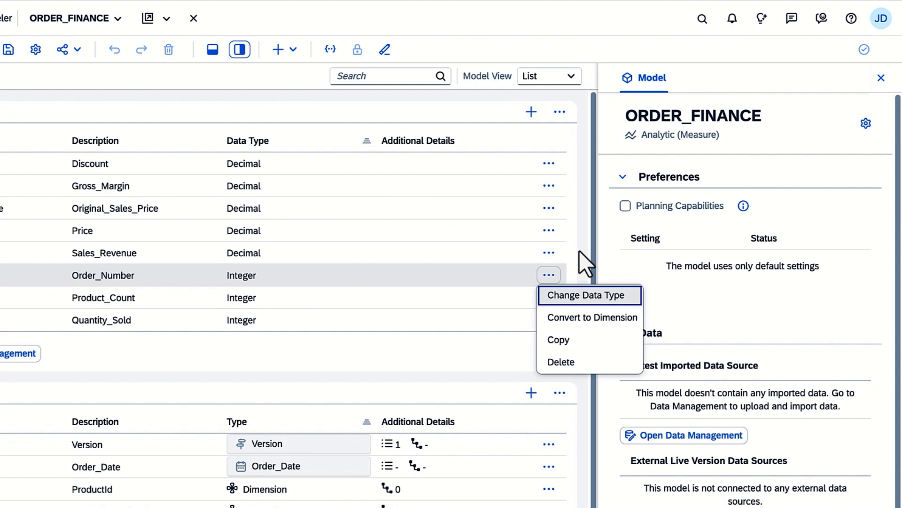
left_click(564, 319)
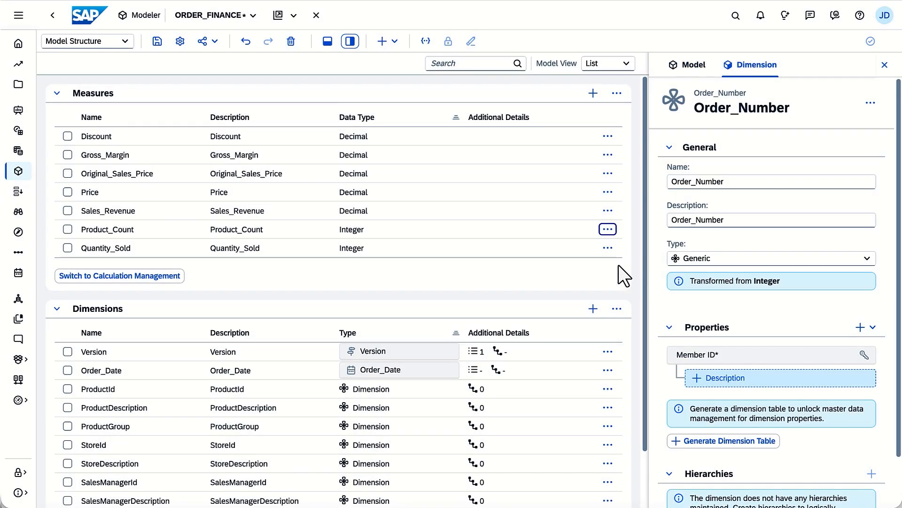
left_click(329, 45)
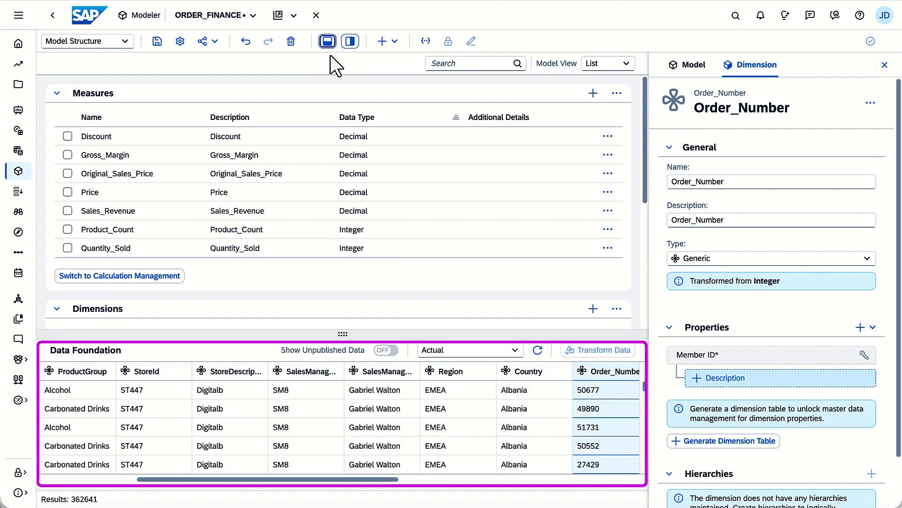
Examine the details of the Gross_Margin measure, from its data type and aggregation to its formatting options
left_click(197, 160)
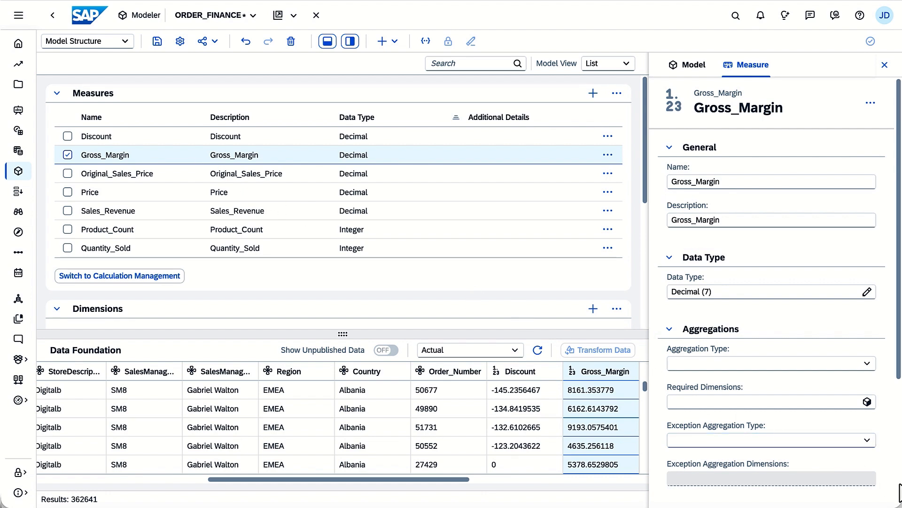
scroll(899, 494, "down", 3)
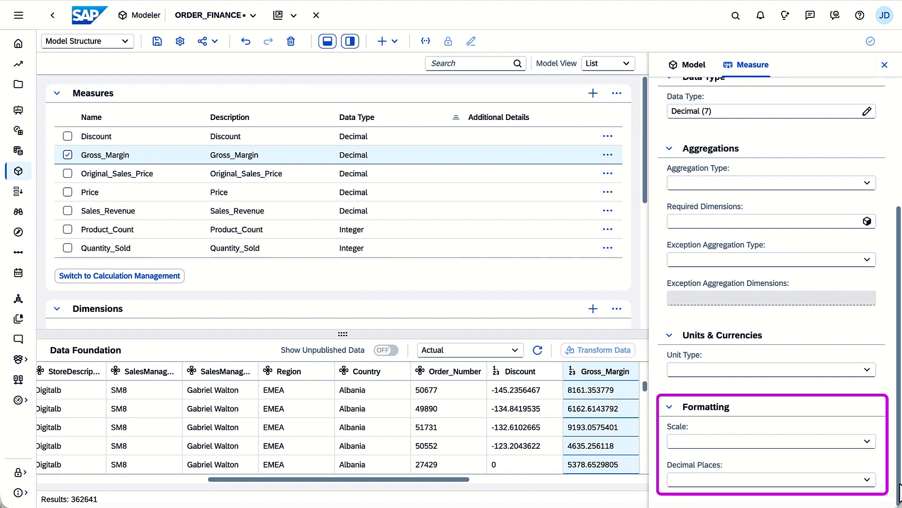
Change the StoreId dimension's name and description to Store, and check the available dimension types while keeping Generic
left_click(182, 478)
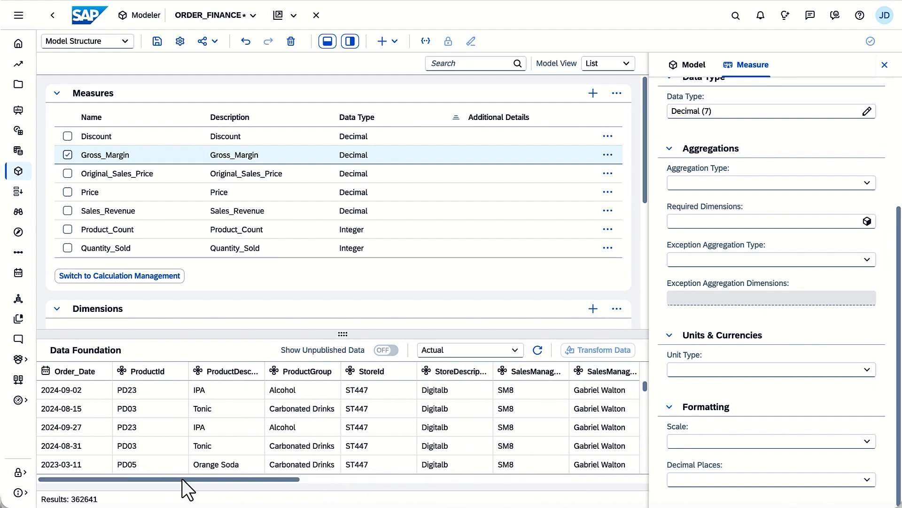
left_click(367, 374)
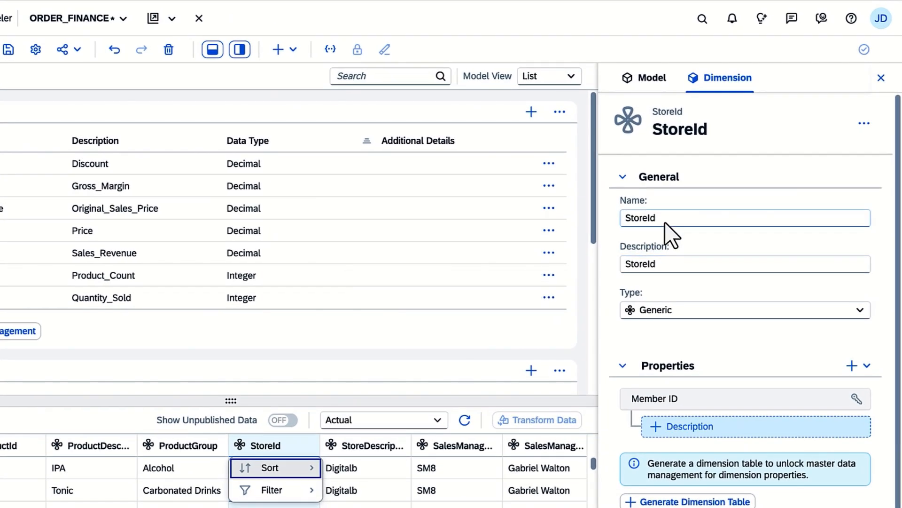
left_click(666, 224)
key("BackSpace")
key("BackSpace")
left_click(665, 265)
key("BackSpace")
key("BackSpace")
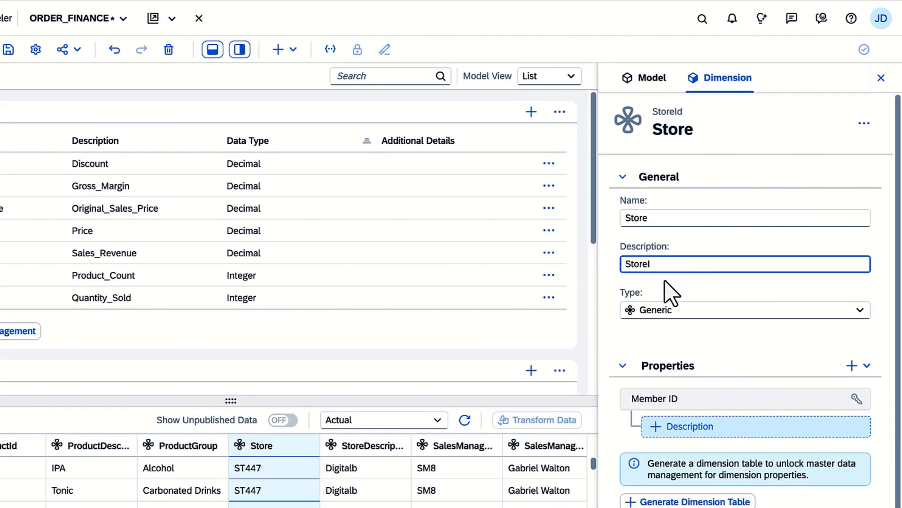
left_click(860, 312)
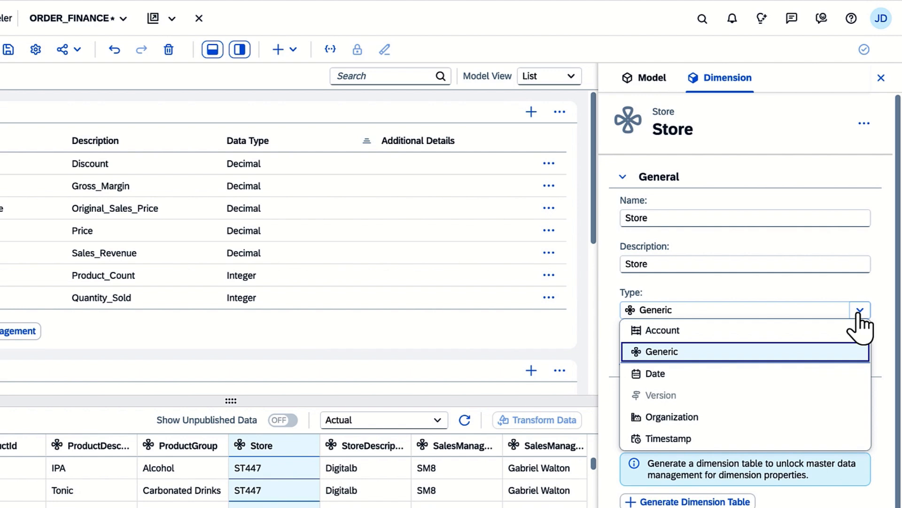
left_click(859, 313)
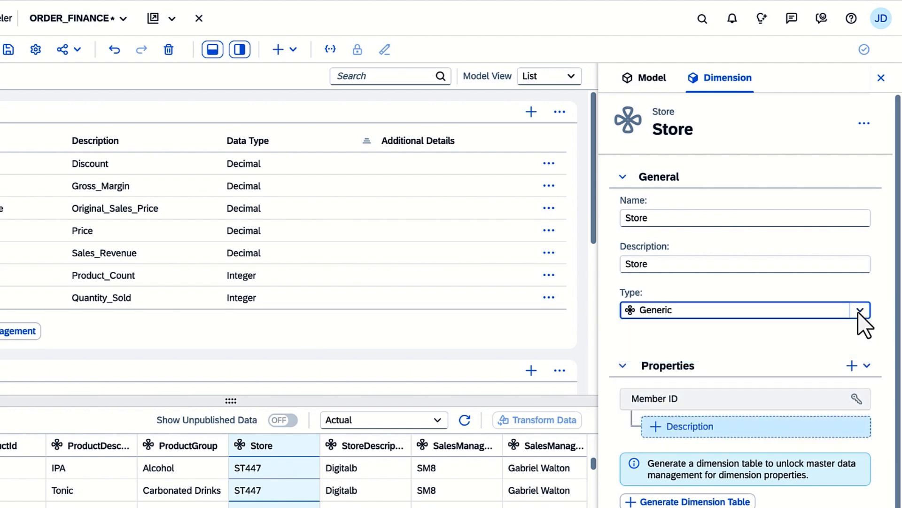
Add a description property to the Store dimension using StoreDescription as its source
left_click(719, 427)
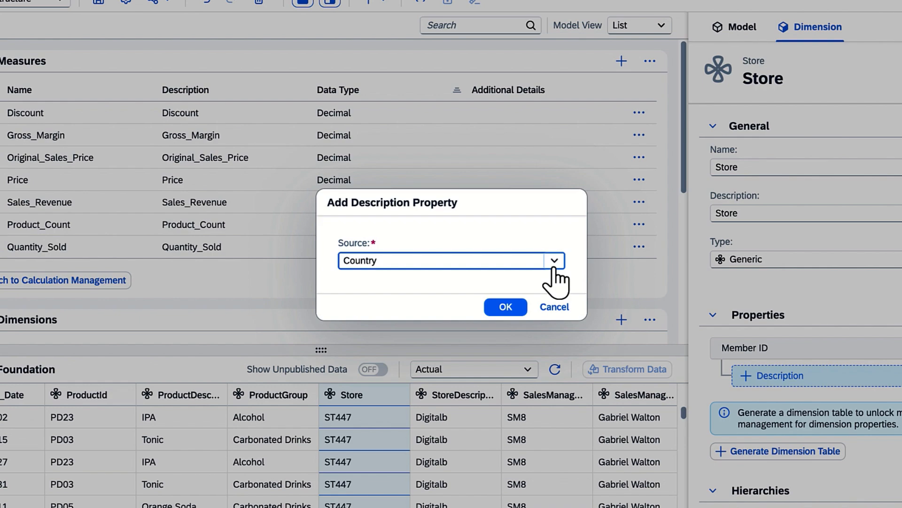
left_click(464, 312)
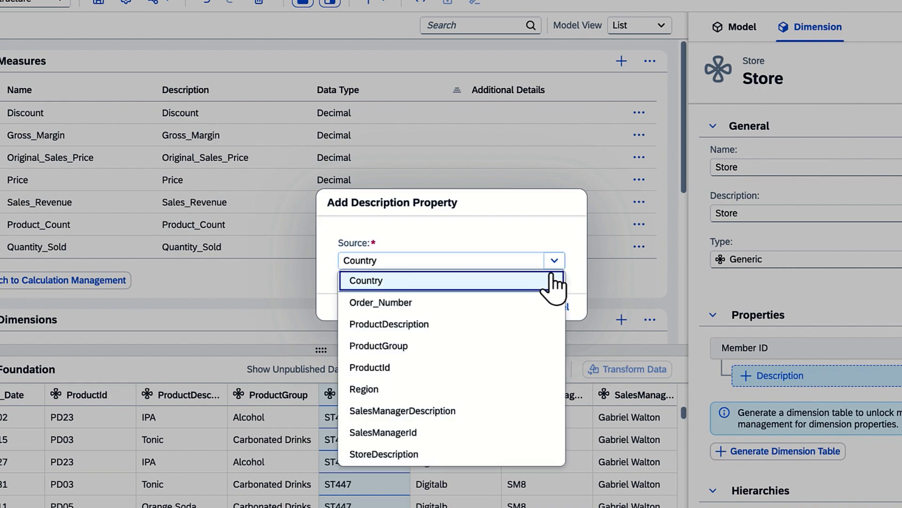
left_click(464, 454)
left_click(502, 306)
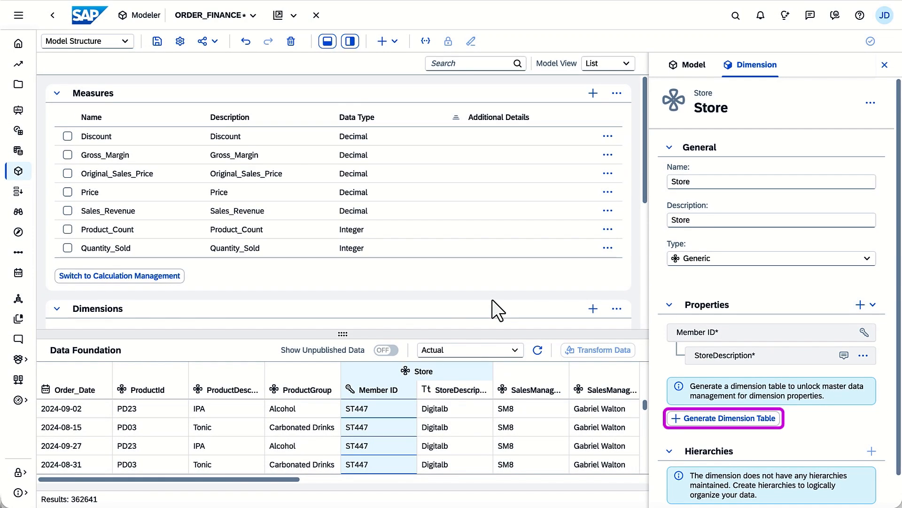
Start generating a dimension table for Store and add the Country property with type Country/Region
left_click(730, 418)
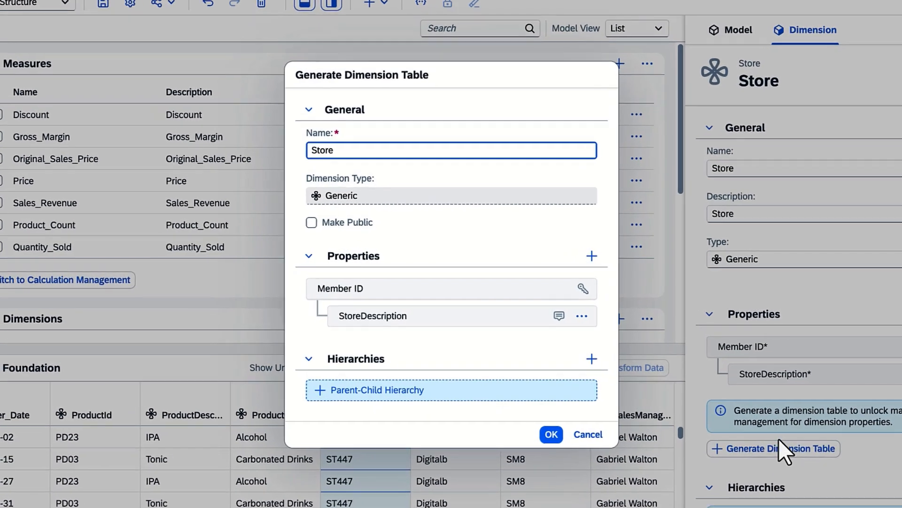
left_click(594, 257)
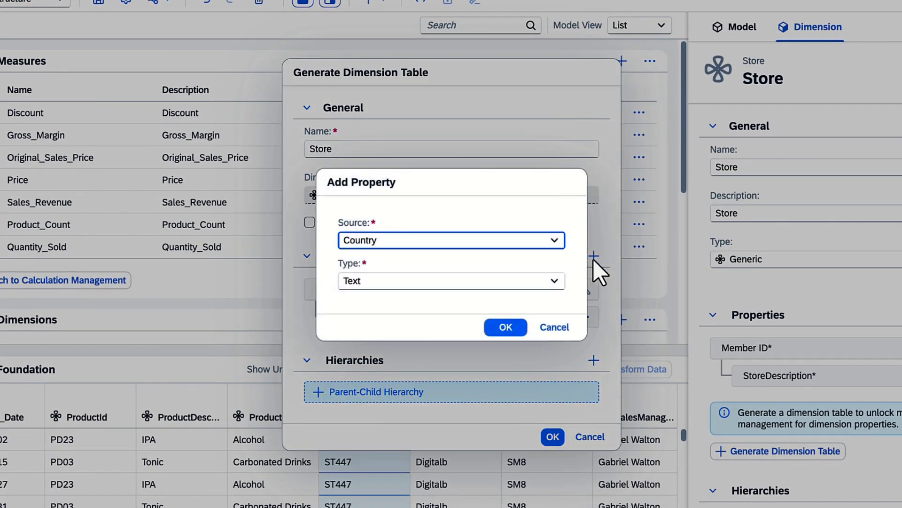
left_click(551, 282)
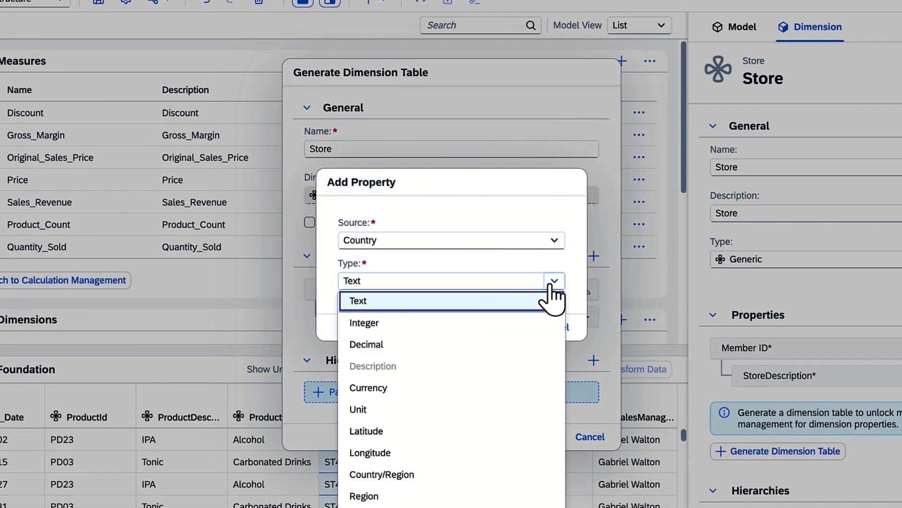
left_click(466, 475)
left_click(501, 329)
Add Region as a Text property of the Store dimension table
left_click(584, 254)
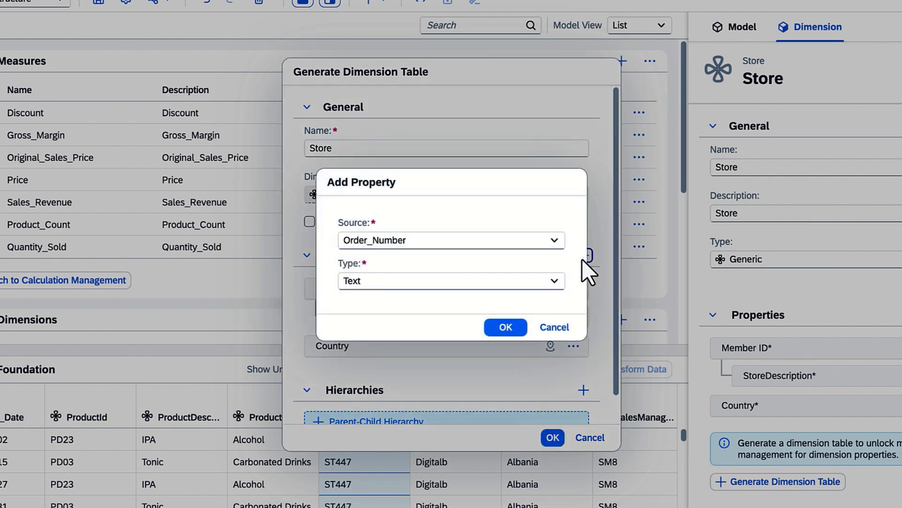
left_click(557, 242)
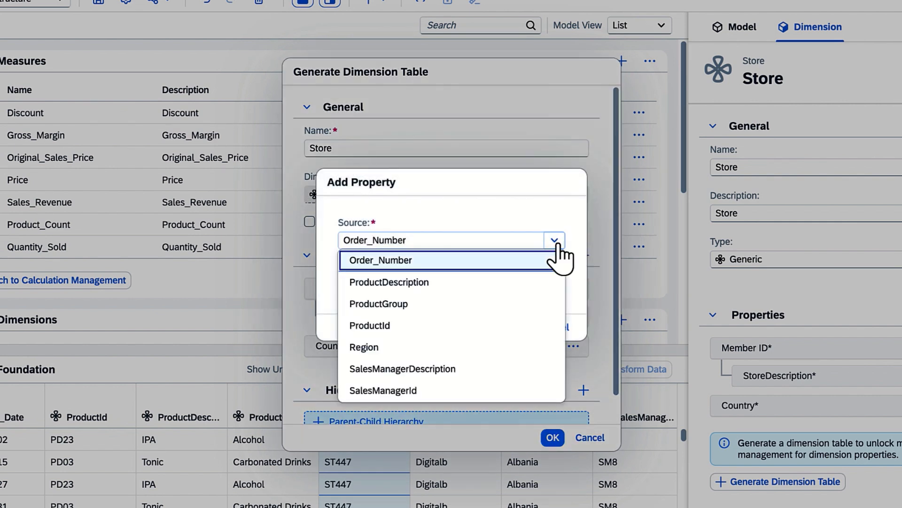
left_click(517, 340)
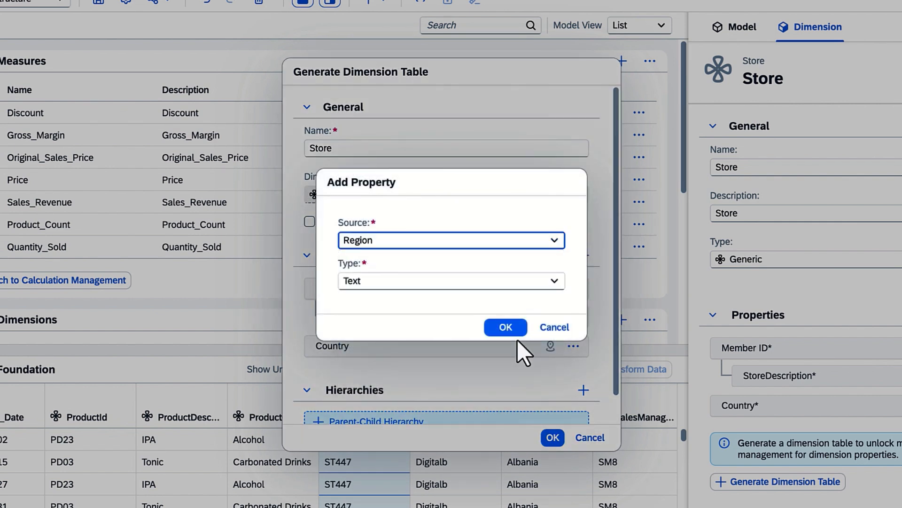
left_click(505, 329)
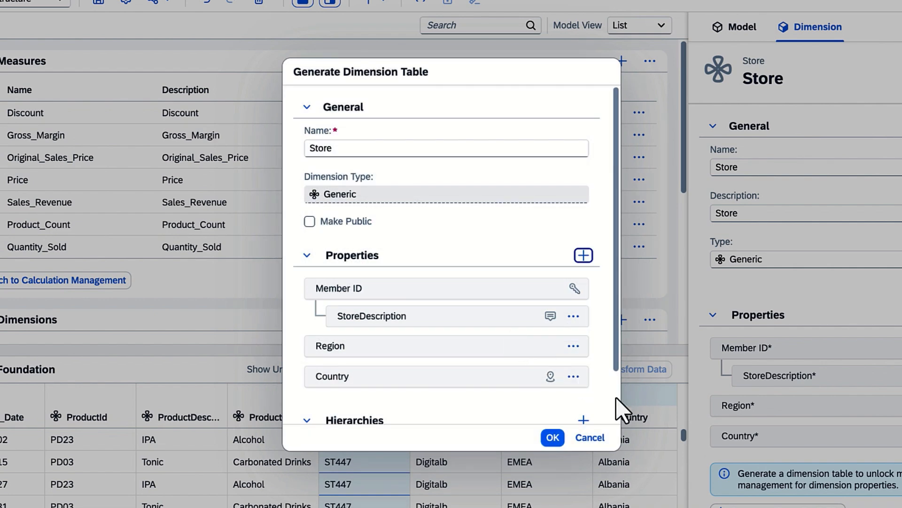
Generate the Store dimension table, resolving the multiple StoreDescription values of member ST359 to TIS CIRCUITS
scroll(611, 409, "down", 2)
left_click(553, 437)
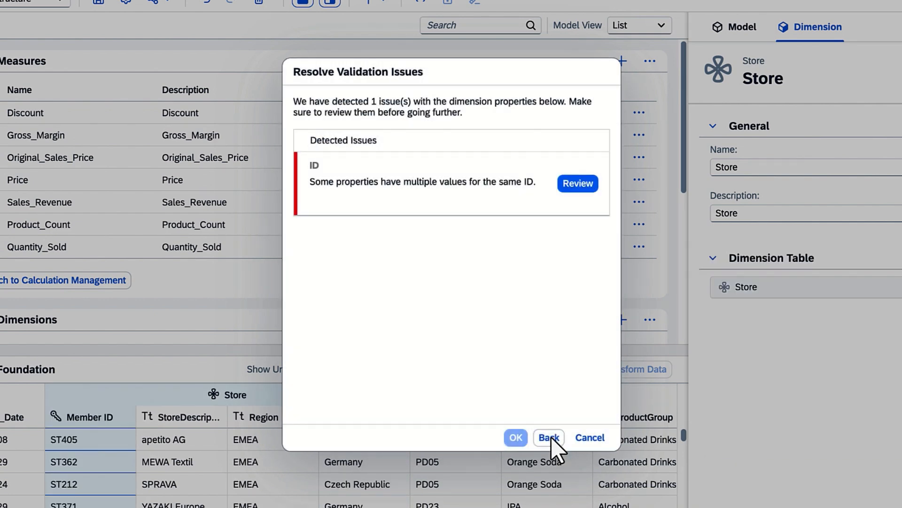
left_click(577, 184)
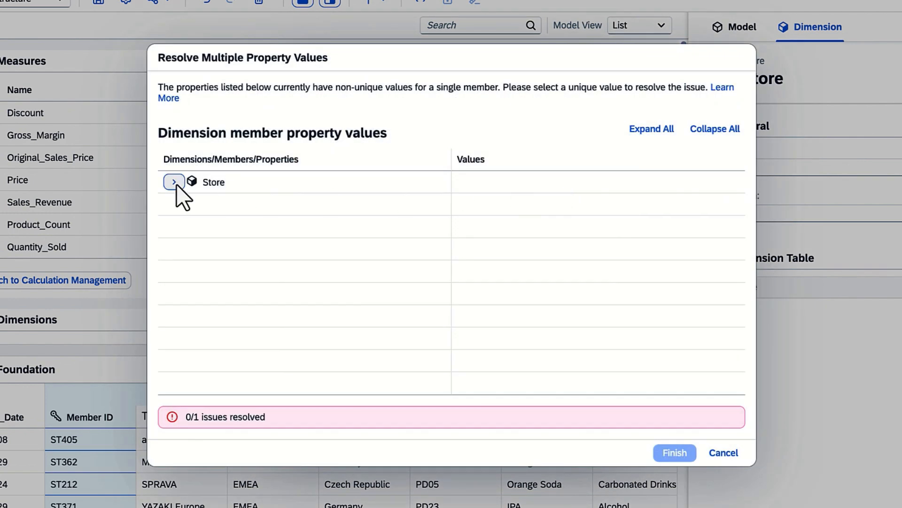
left_click(175, 183)
left_click(185, 204)
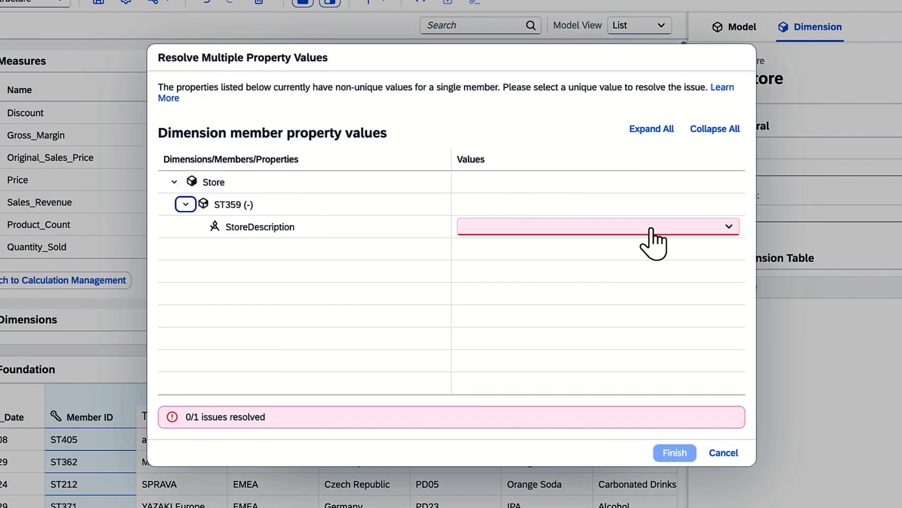
left_click(728, 227)
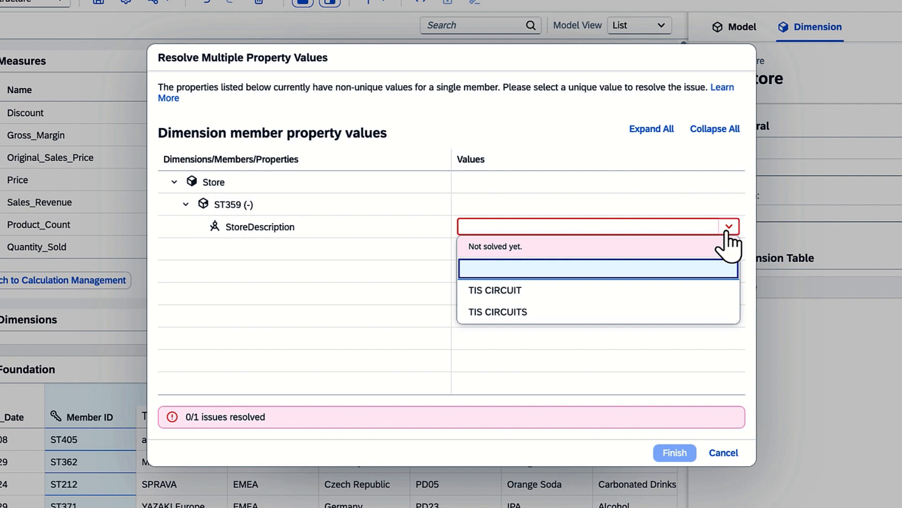
left_click(679, 312)
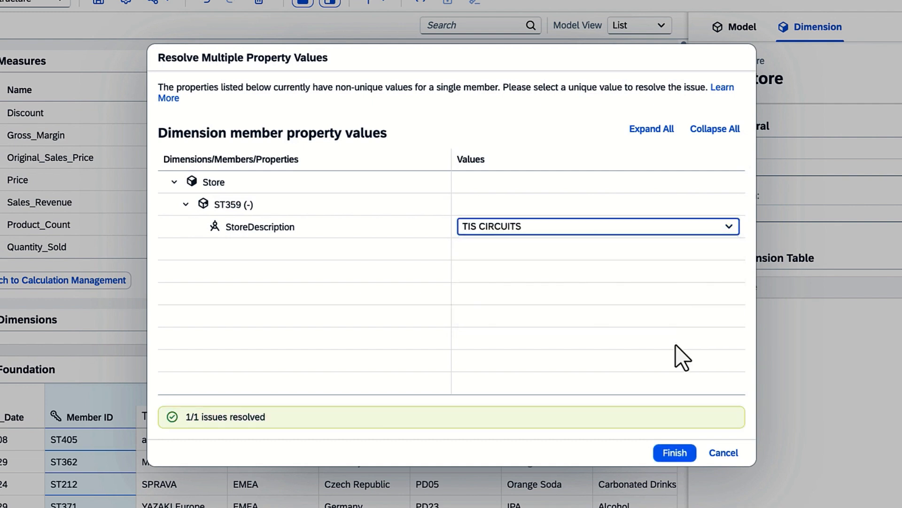
left_click(676, 453)
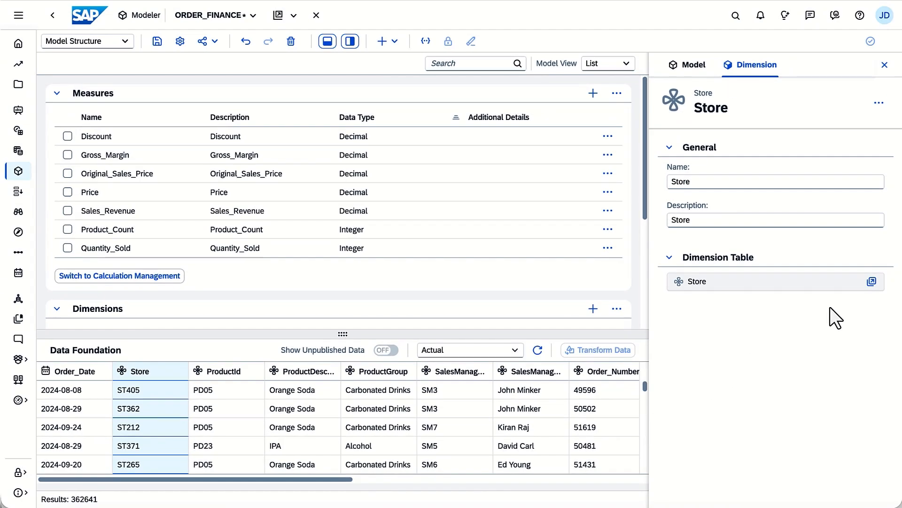
Open the Store dimension table and add a property with ID Latitude and type Latitude
left_click(872, 281)
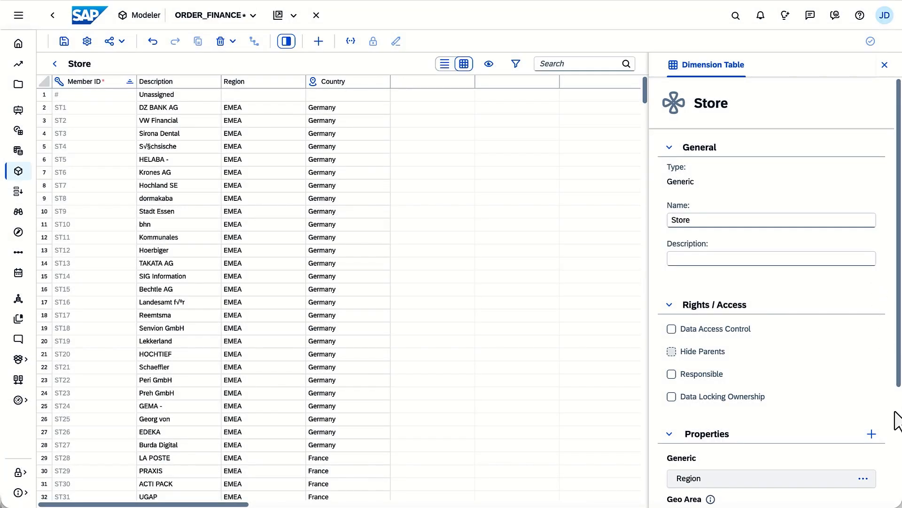
scroll(898, 421, "down", 3)
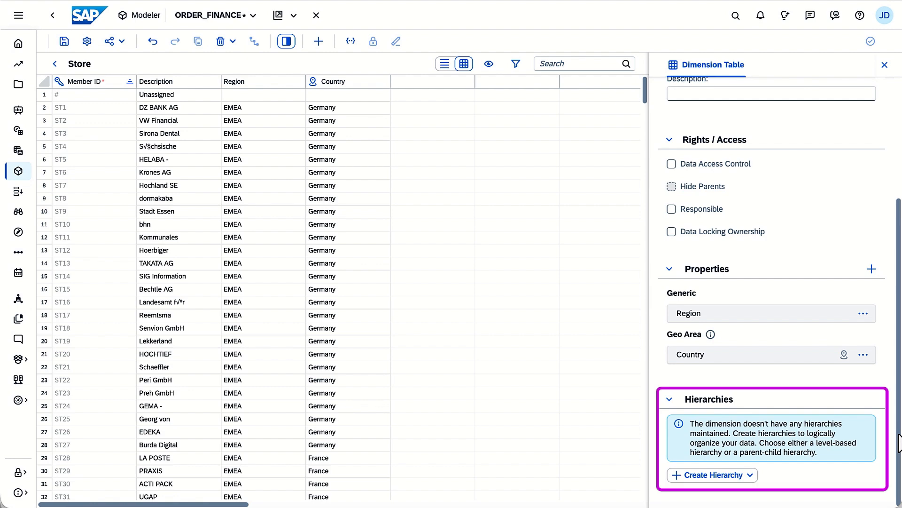
left_click(872, 269)
type("Latitude")
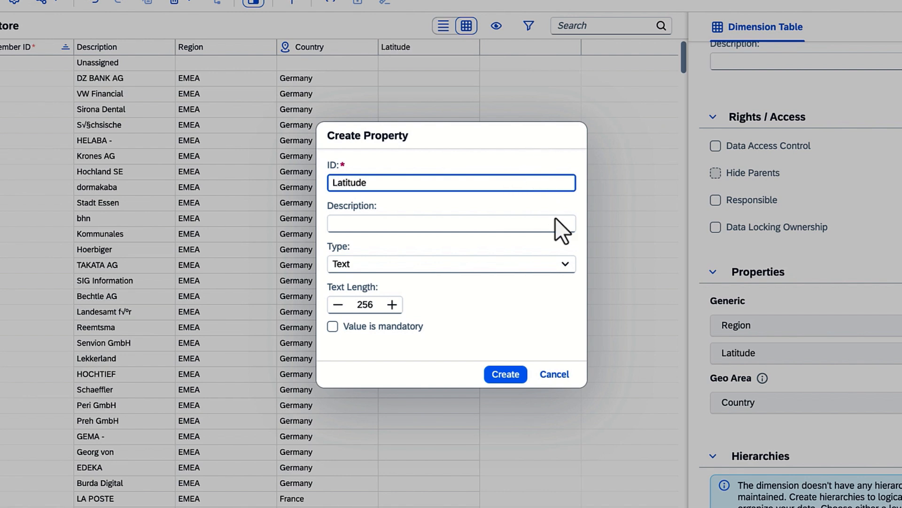
left_click(559, 264)
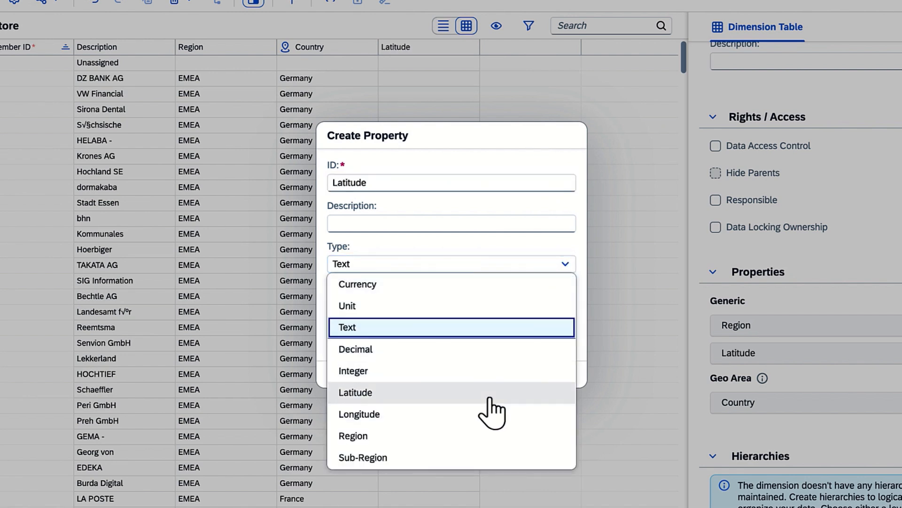
left_click(489, 393)
left_click(502, 356)
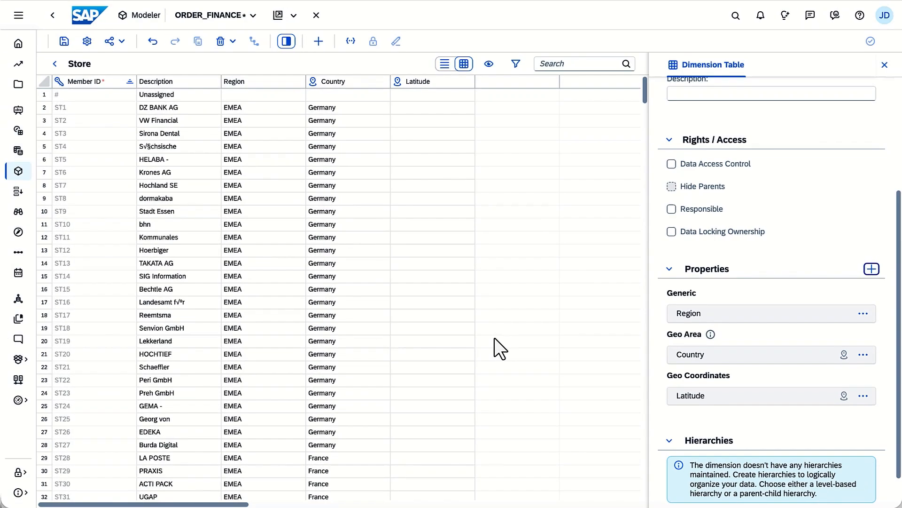
Create another Store property with ID Longitude and type Longitude
left_click(870, 268)
left_click(540, 187)
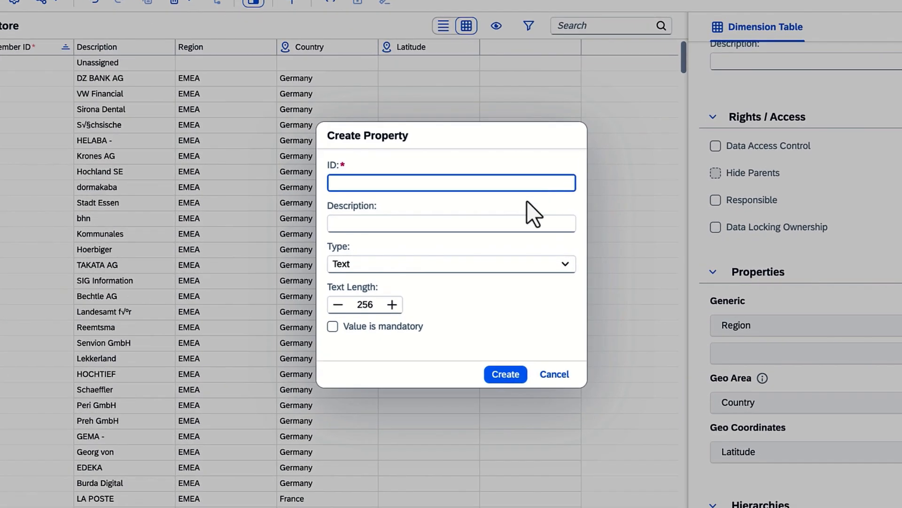
type("Longitude")
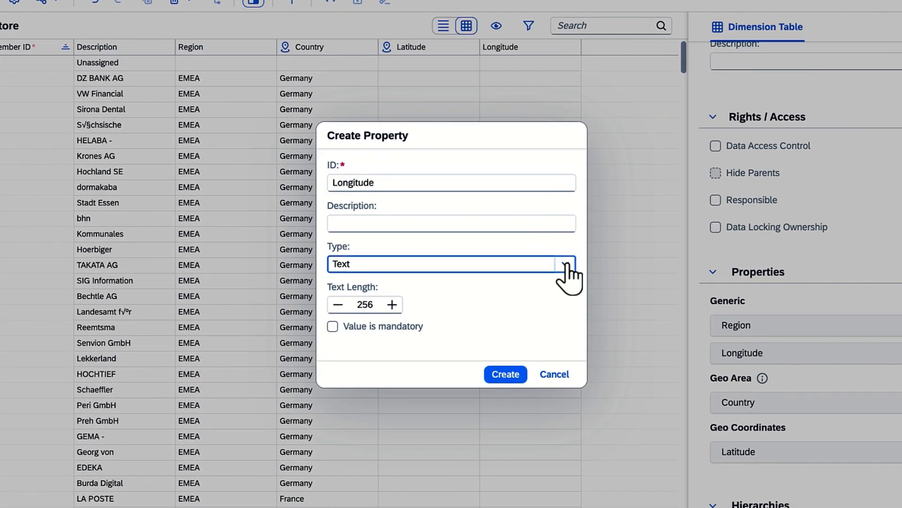
left_click(565, 264)
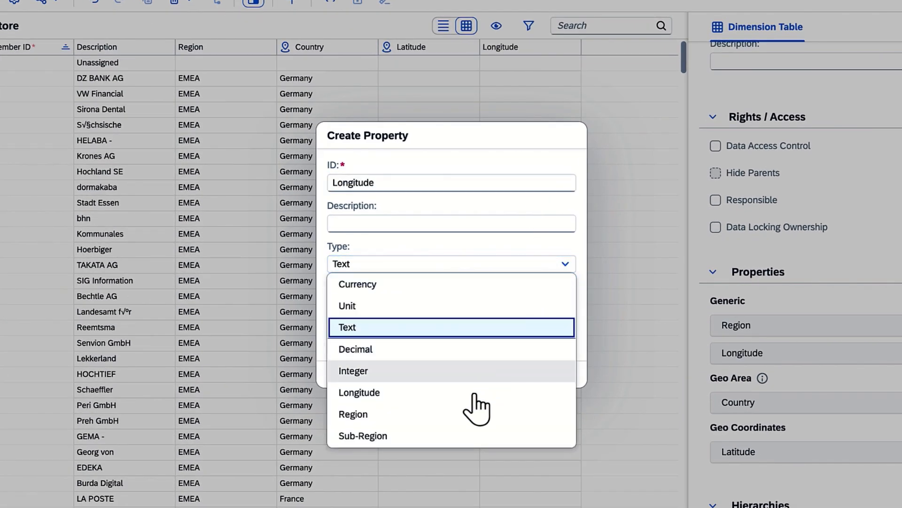
left_click(470, 391)
left_click(505, 354)
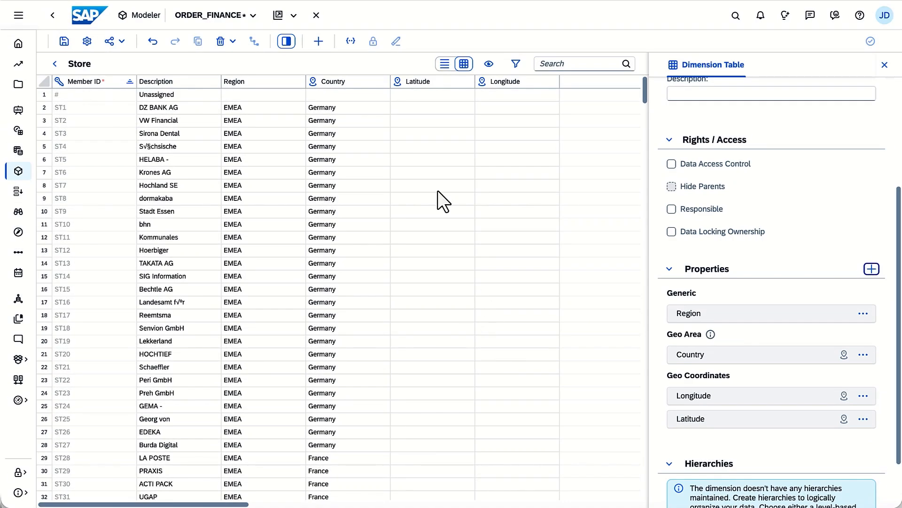
Paste the copied coordinates into the Latitude and Longitude columns starting at store ST1, and save the model
left_click(406, 106)
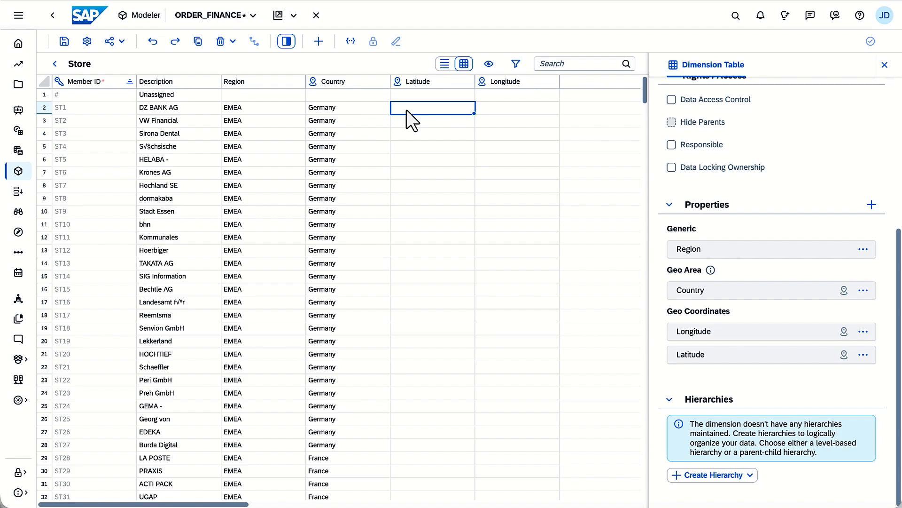
key("ctrl+v")
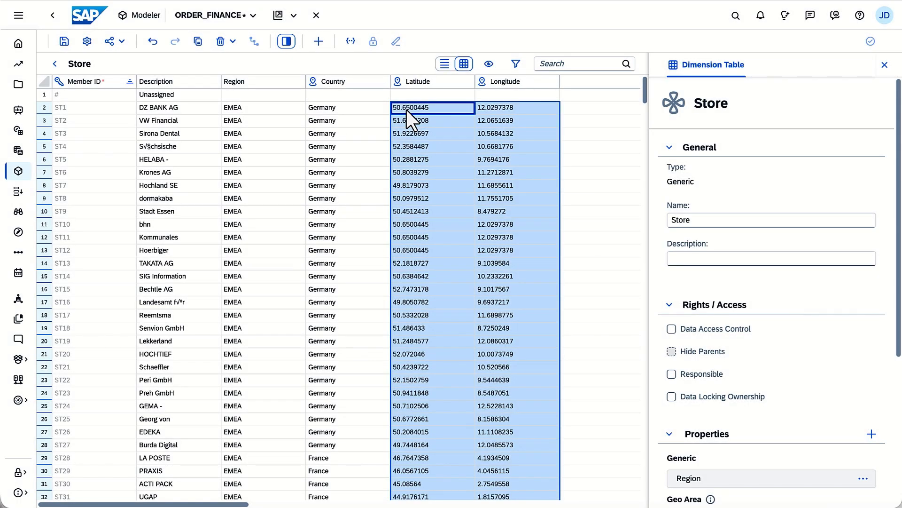
left_click(55, 64)
left_click(157, 41)
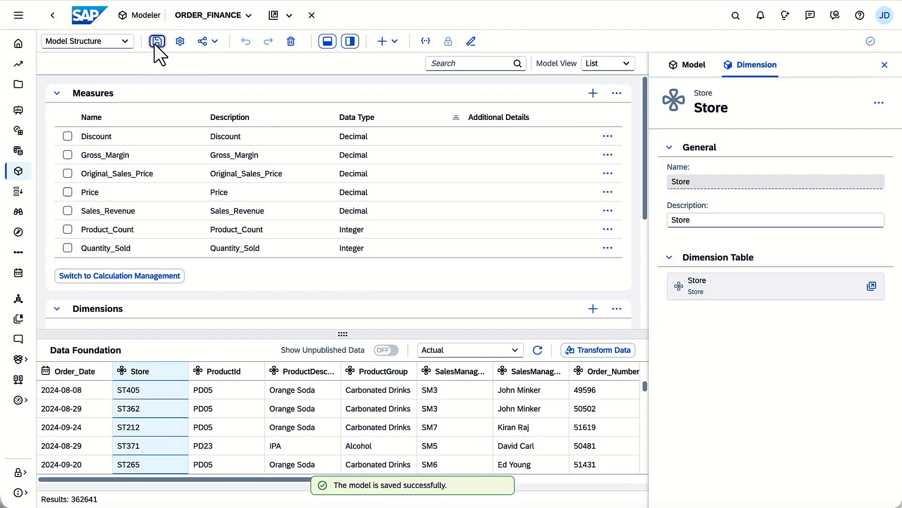
Open the data transformation for ORDER_FINANCE and select the ProductGroup column
left_click(594, 353)
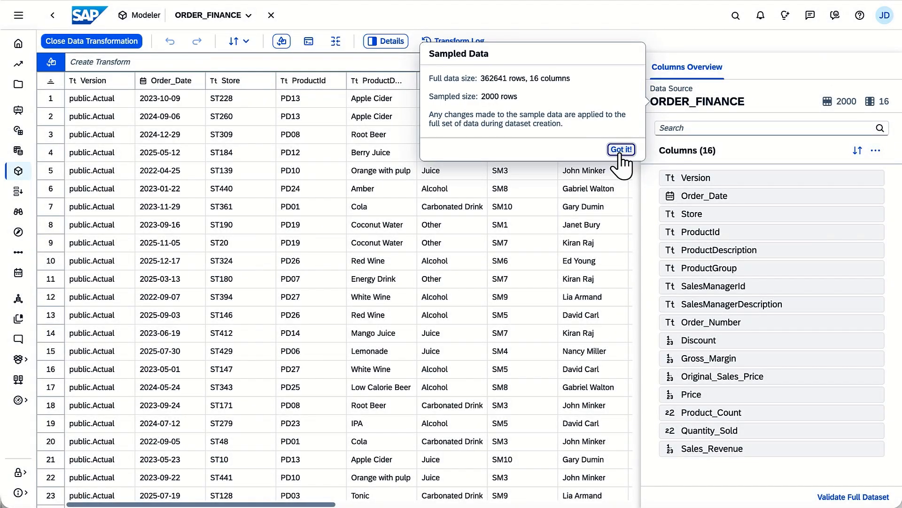
left_click(620, 151)
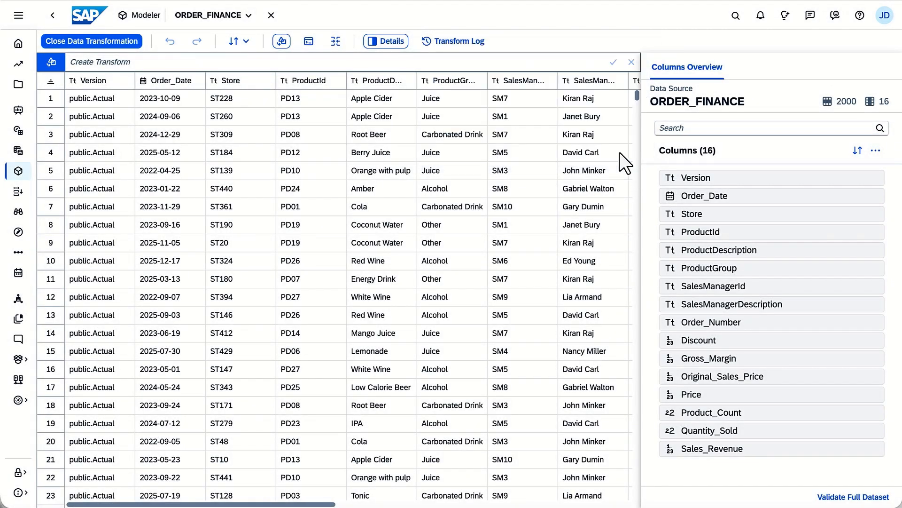
left_click(464, 84)
Examine the available transforms and the duplicate and delete options for the ProductGroup column
left_click(106, 62)
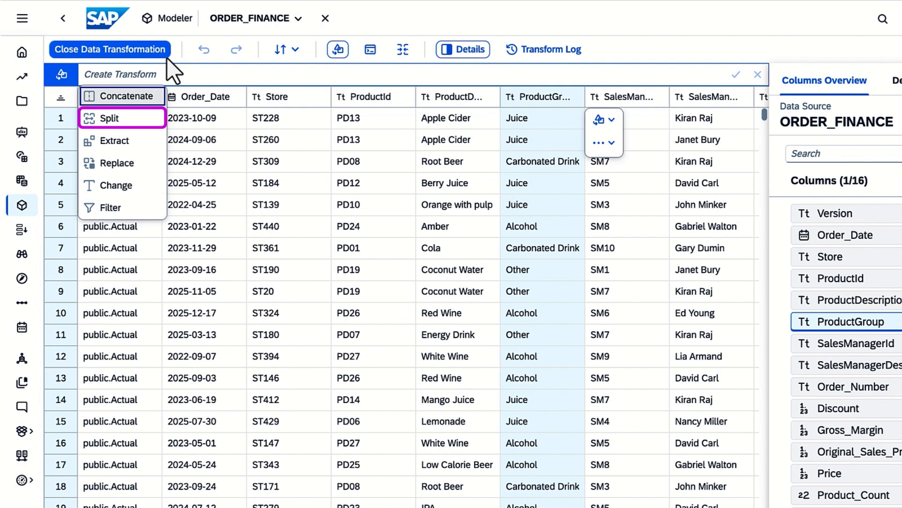
key("Down")
key("Down")
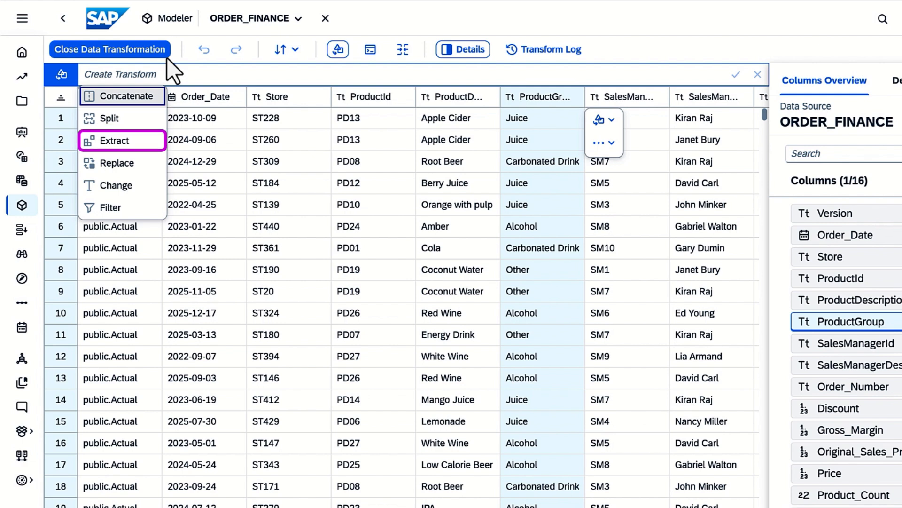
key("Down")
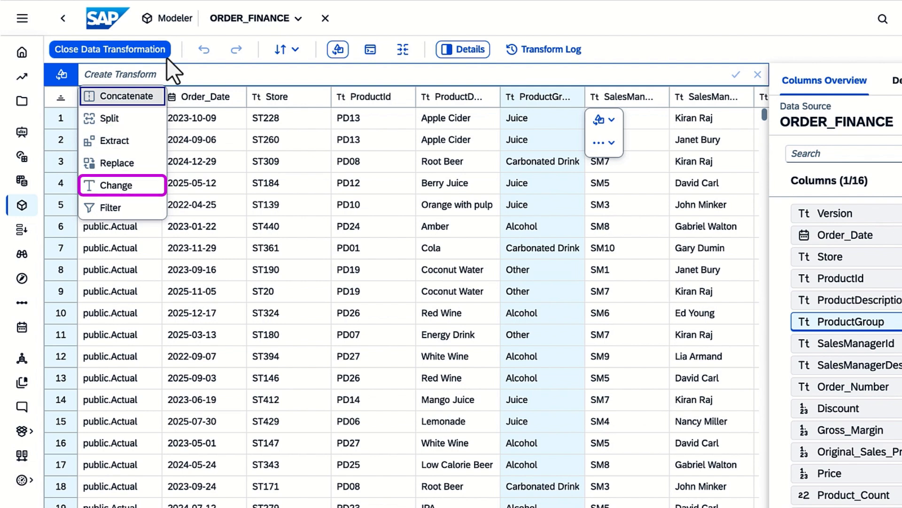
key("Down")
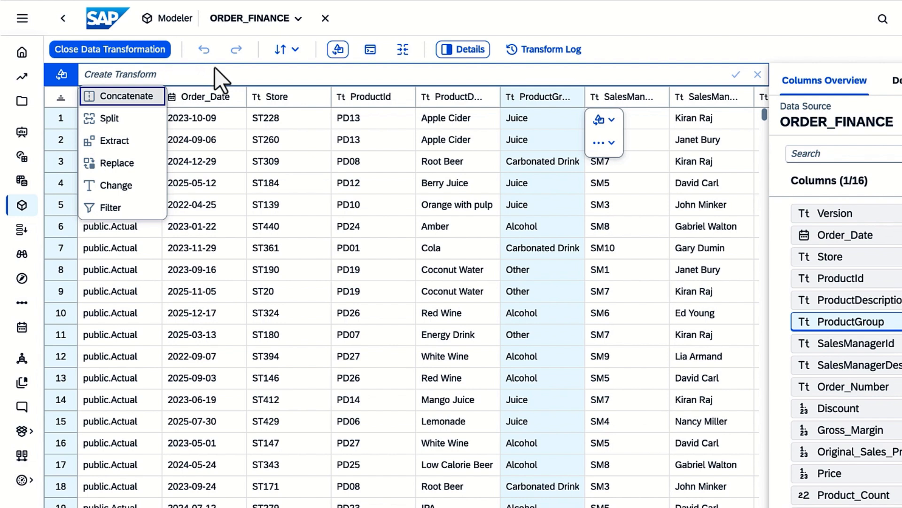
key("Escape")
left_click(604, 143)
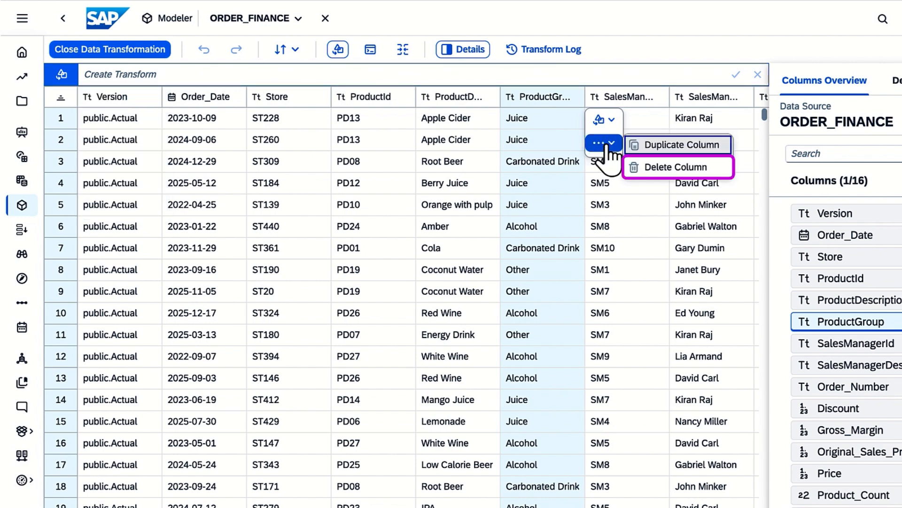
key("Escape")
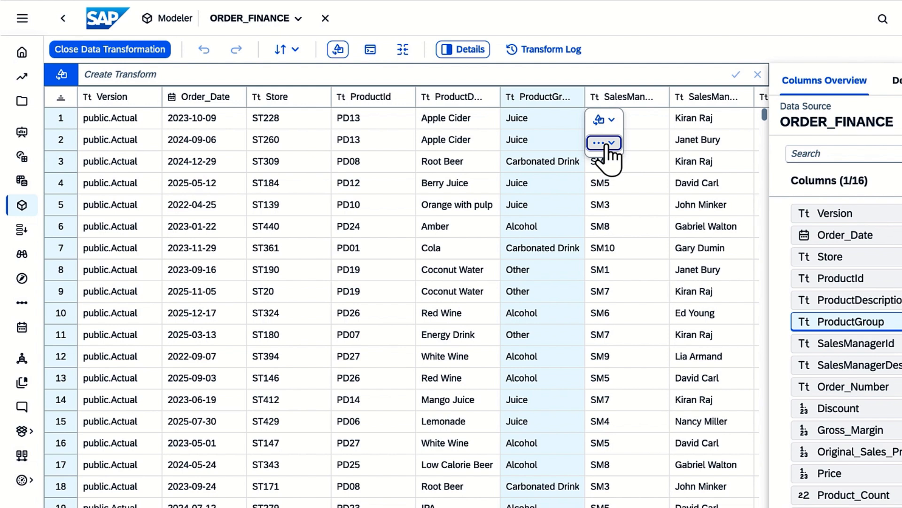
Replace the Carbonated Drinks cells in the ProductGroup column with the value Carbonated
left_click(545, 161)
left_click(170, 78)
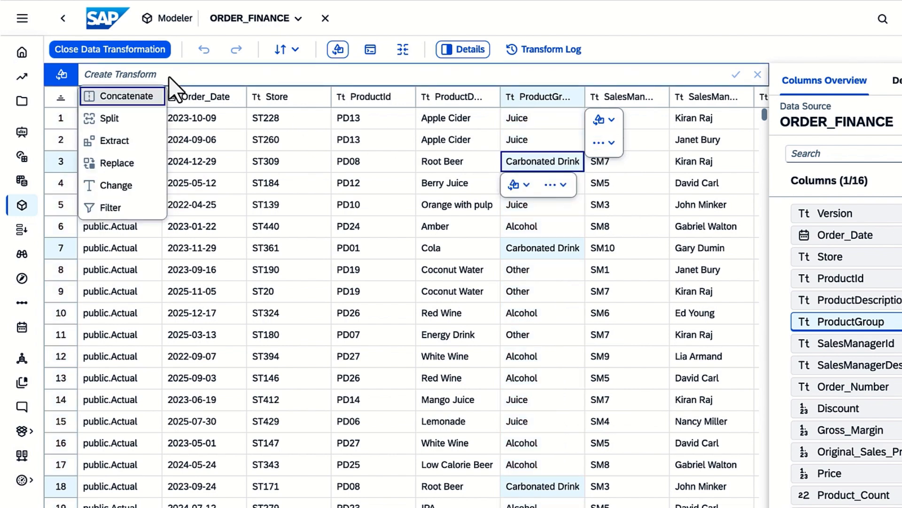
left_click(120, 163)
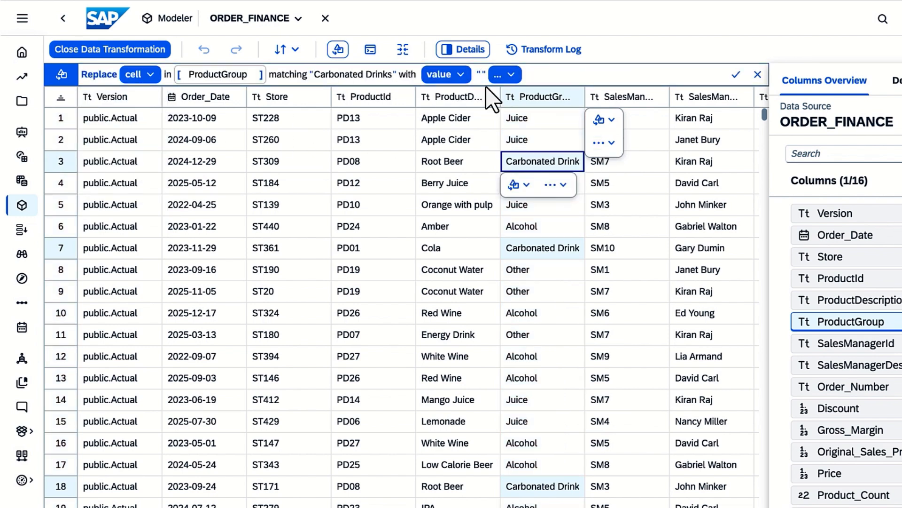
type("Carbonated")
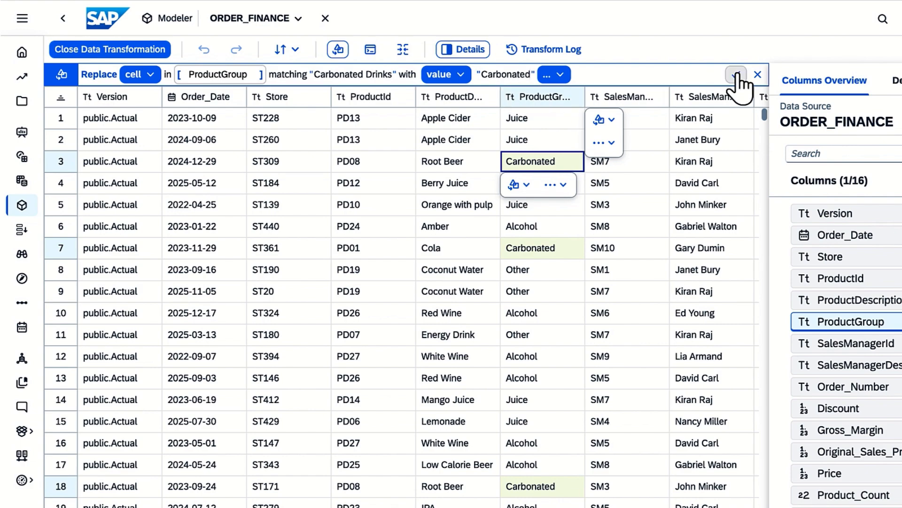
left_click(736, 74)
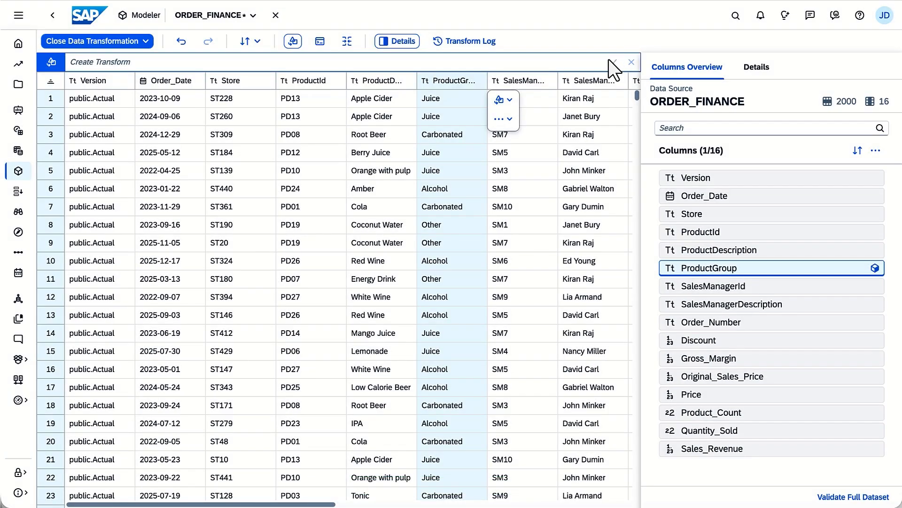
Review the dataset's transform log and validate the full dataset
left_click(472, 42)
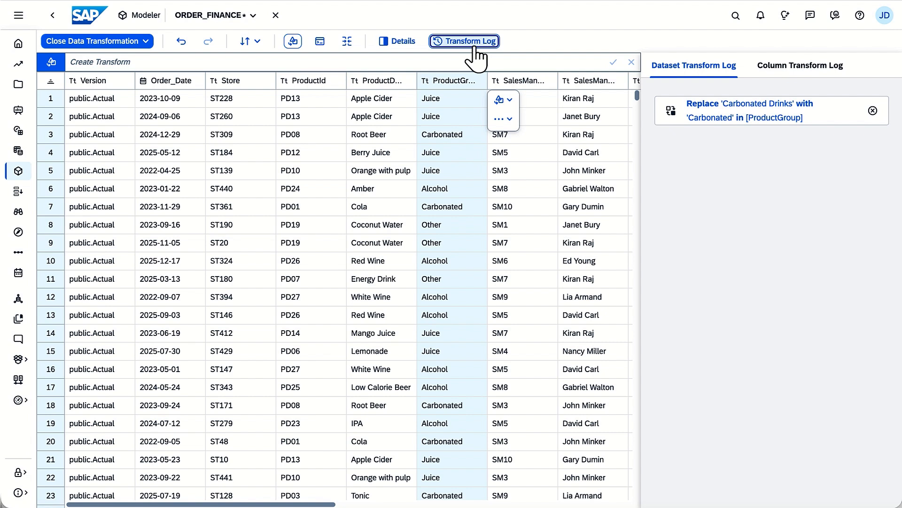
left_click(403, 44)
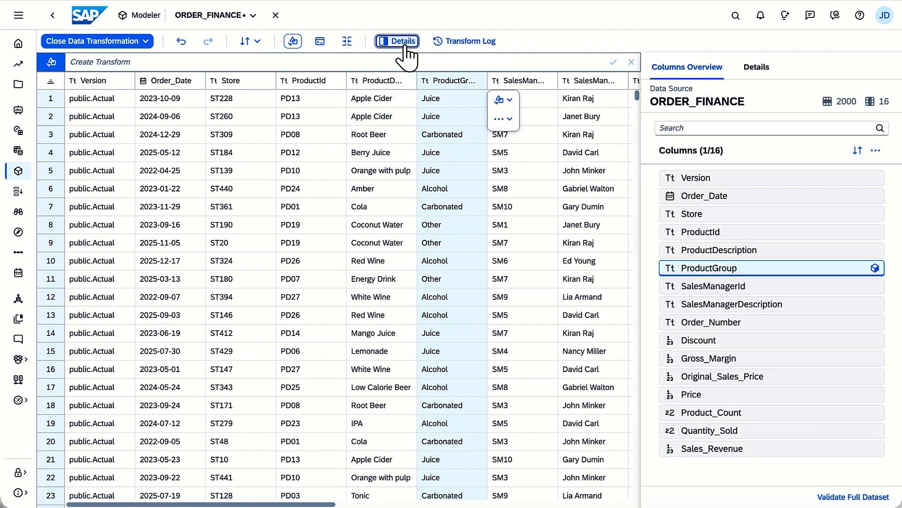
left_click(843, 498)
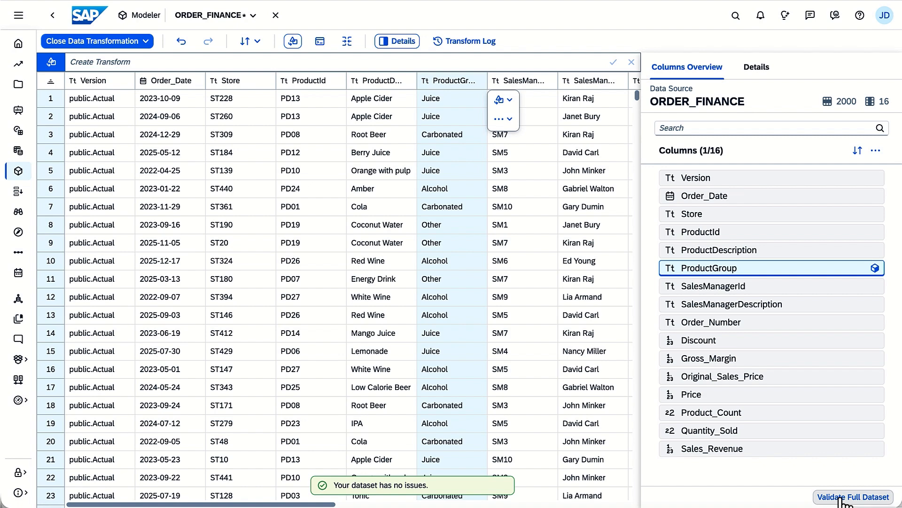
Close the data transformation keeping its changes, and switch the model to the Calculations workspace
left_click(146, 42)
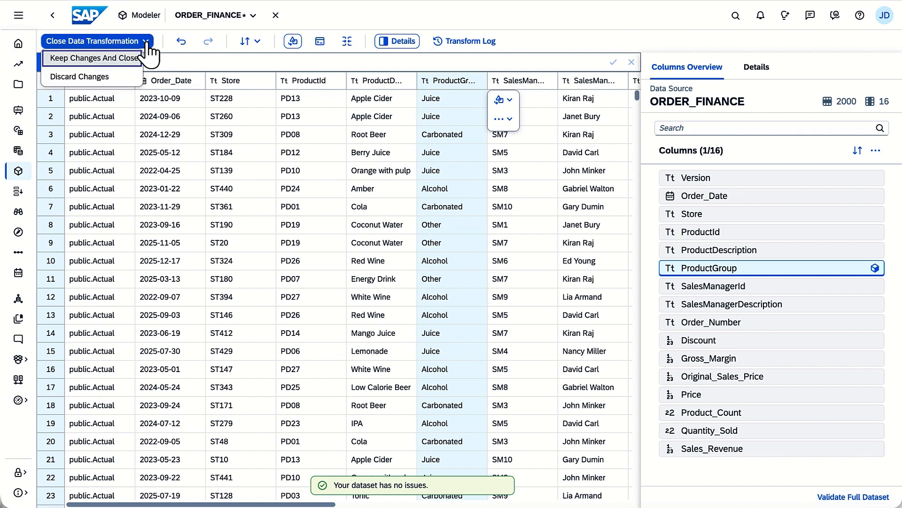
left_click(131, 58)
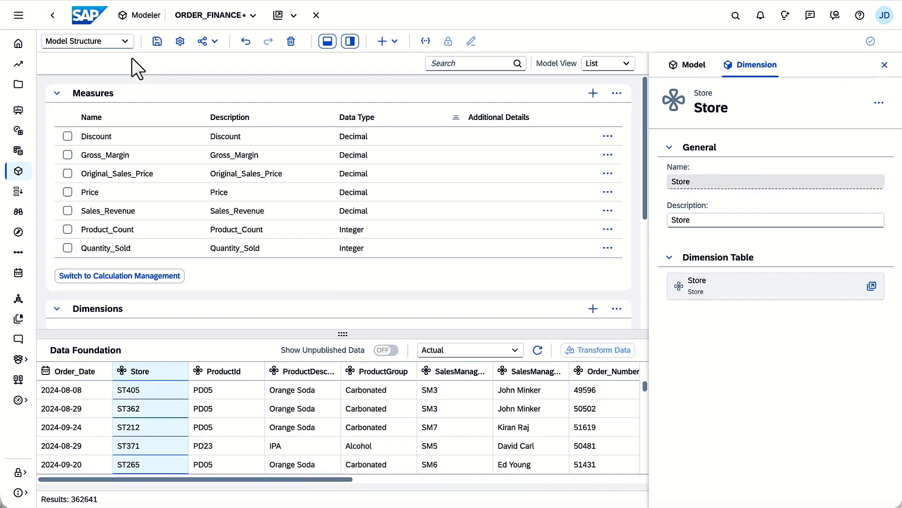
left_click(125, 41)
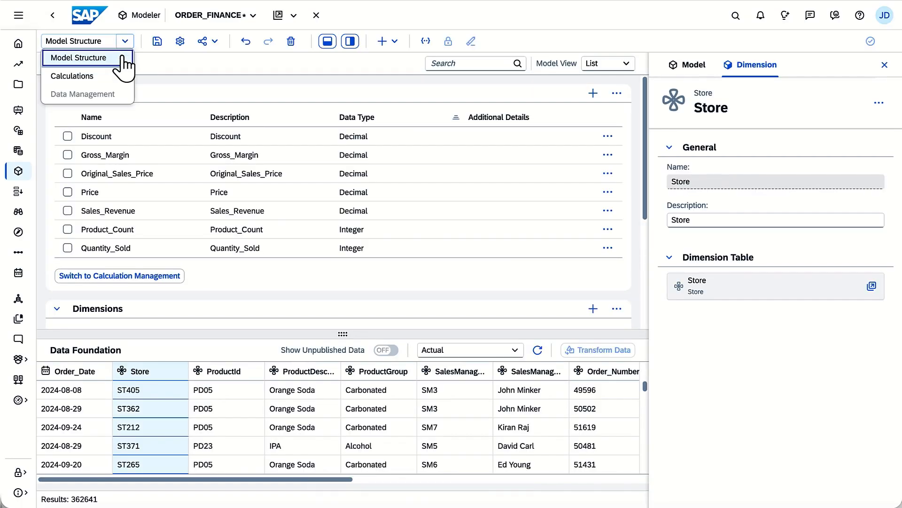
left_click(116, 76)
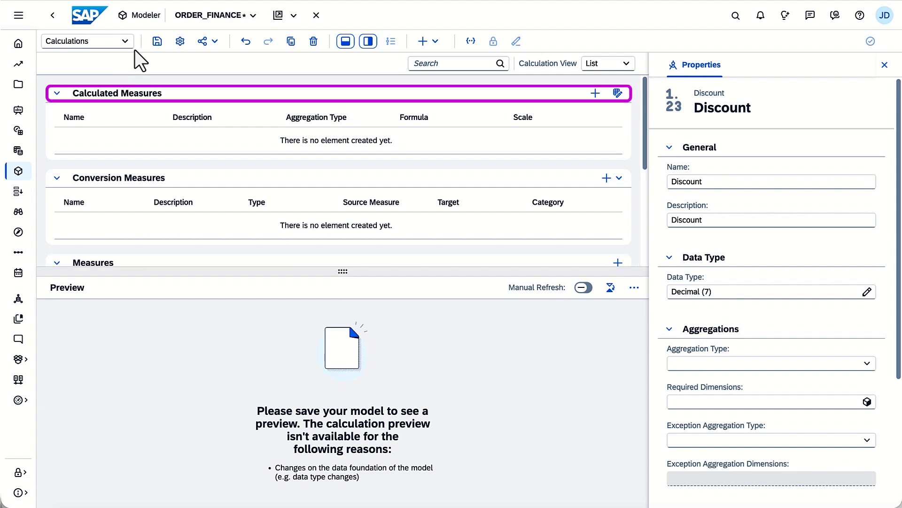
Add a calculated measure named PriceIncrease and browse the functions and operators available for its formula
left_click(596, 93)
type("PriceIncrease")
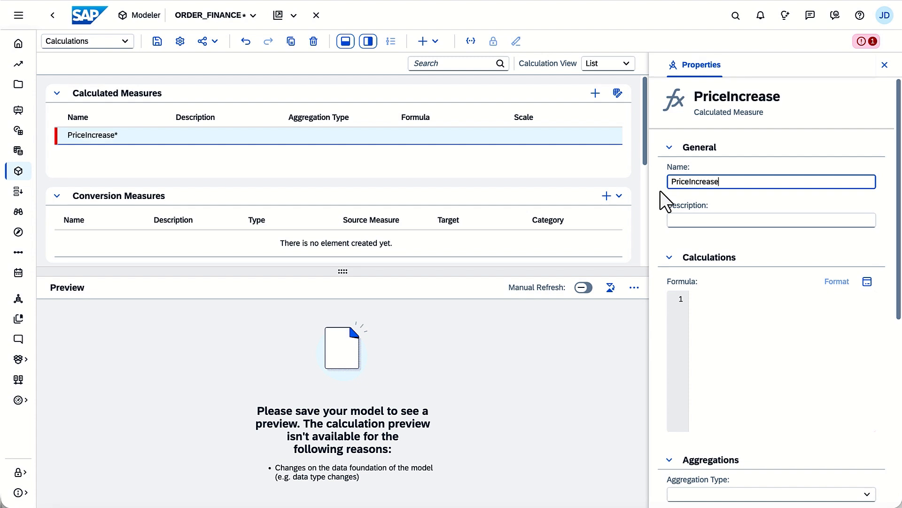
left_click(867, 281)
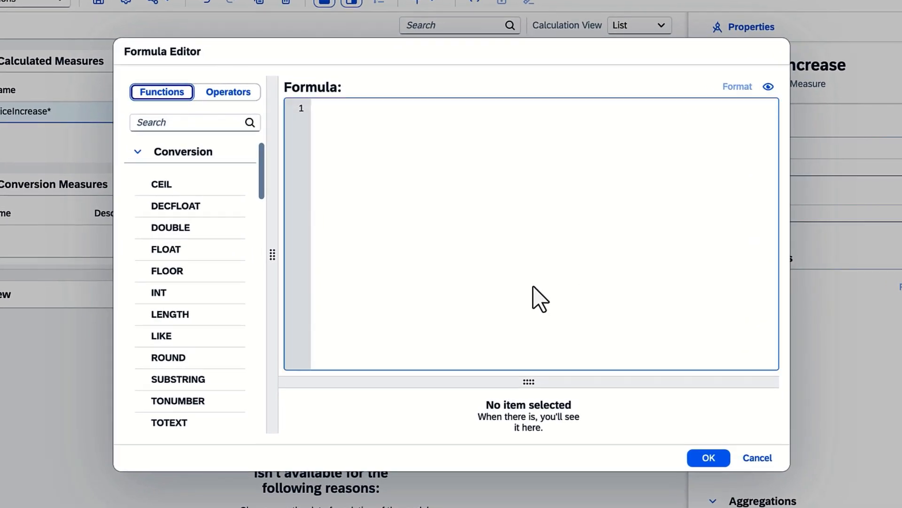
scroll(291, 294, "down", 15)
scroll(261, 421, "down", 5)
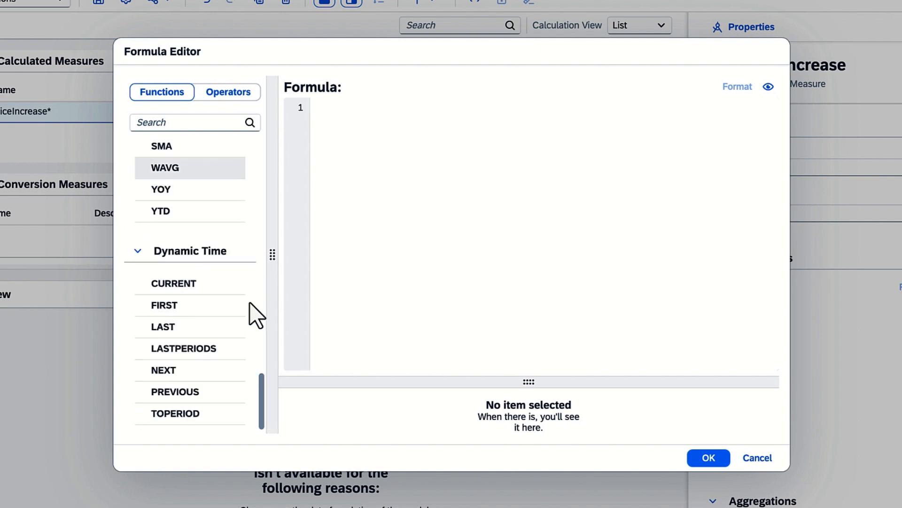
left_click(230, 93)
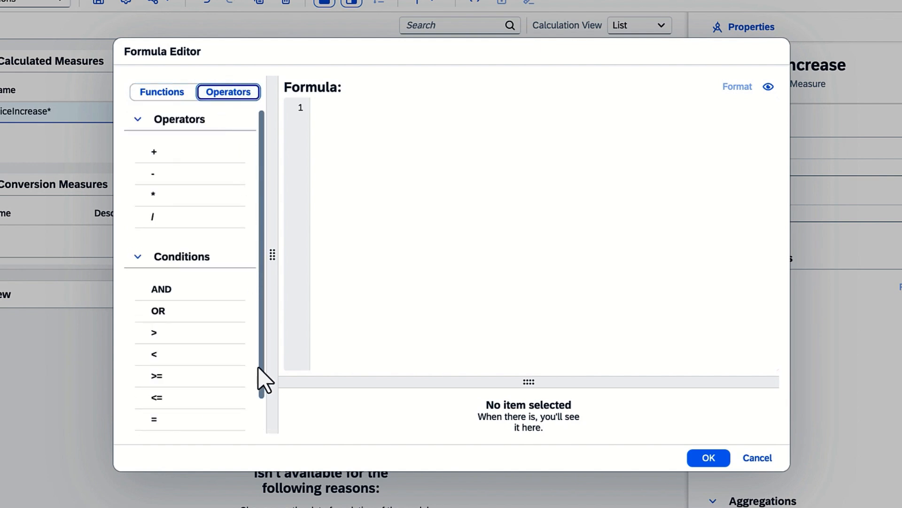
scroll(262, 379, "down", 1)
Set the PriceIncrease formula to [Original_Sales_Price] + 1.10
left_click(318, 244)
type("[")
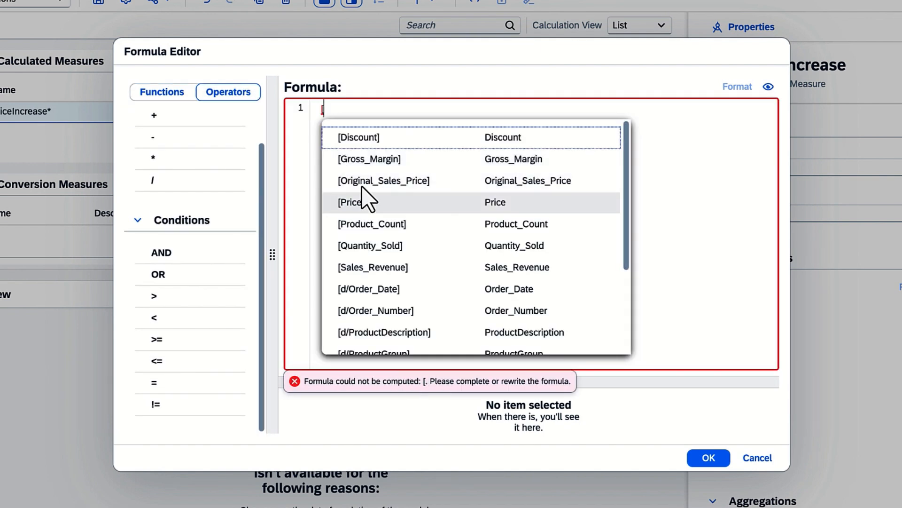
left_click(363, 185)
type("+ 1.10")
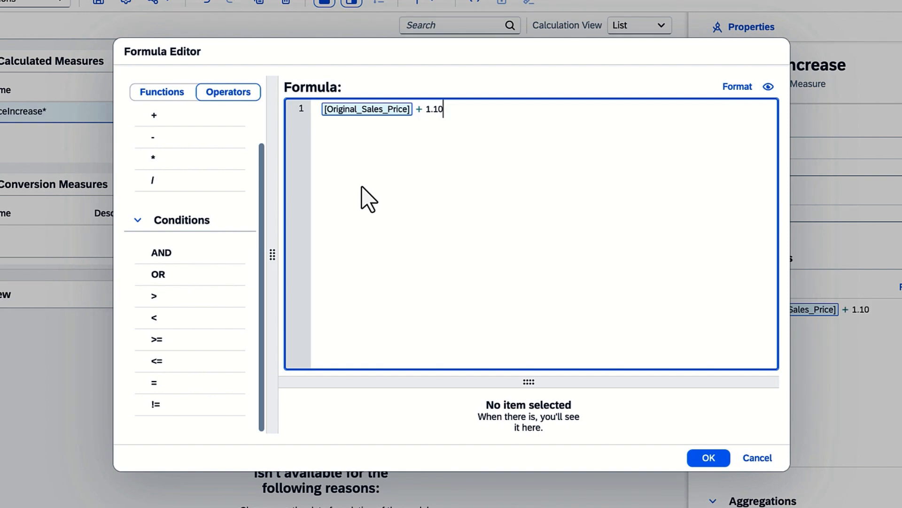
left_click(709, 457)
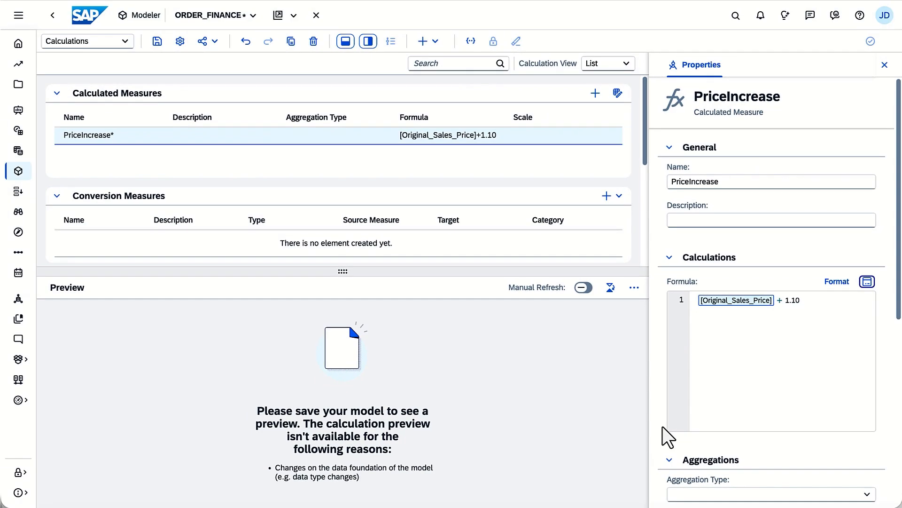
Review the model settings for access and privacy, dates, planning, conversion, structure priority, and data and performance
left_click(180, 42)
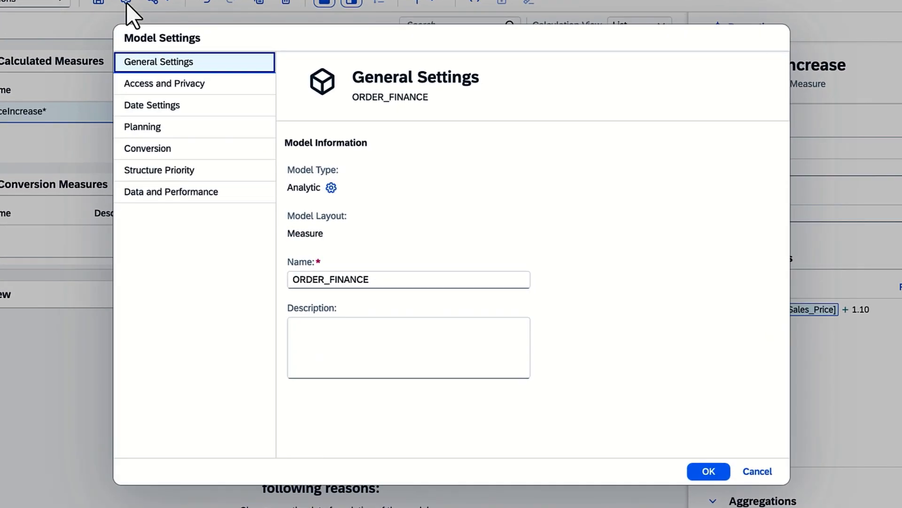
left_click(184, 108)
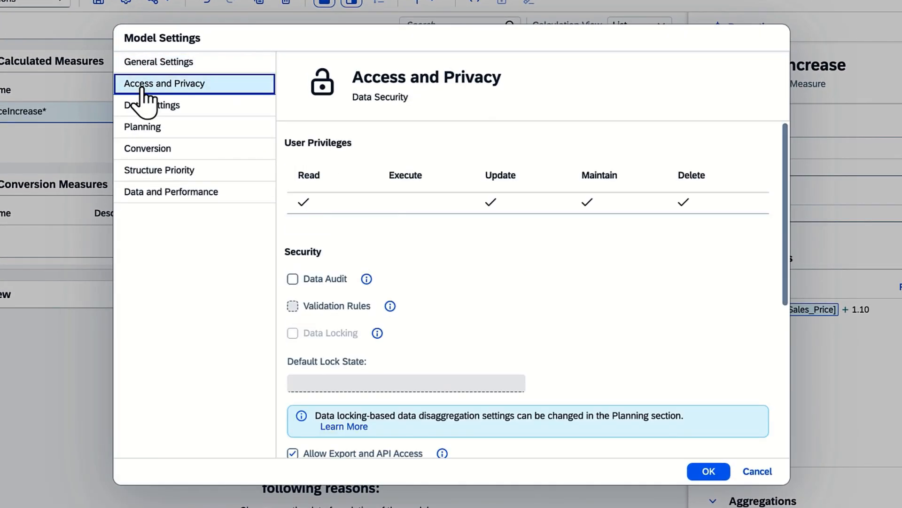
left_click(140, 109)
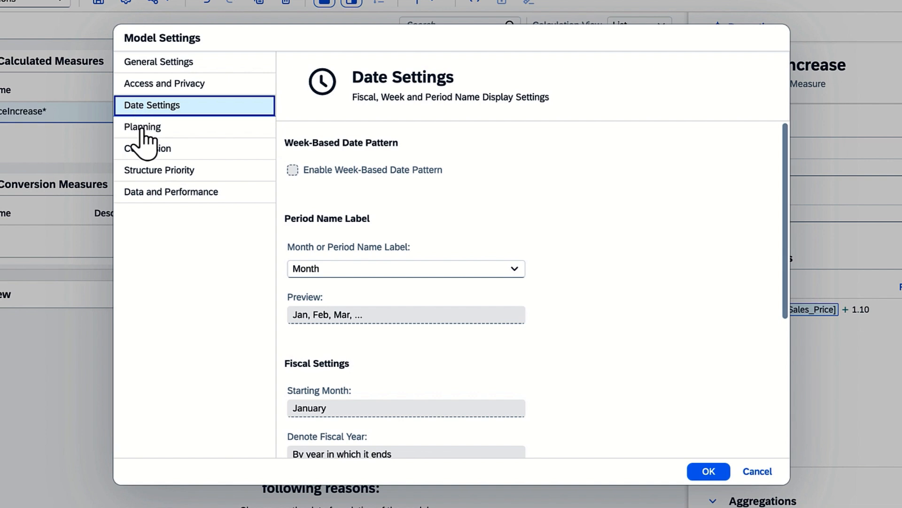
left_click(142, 131)
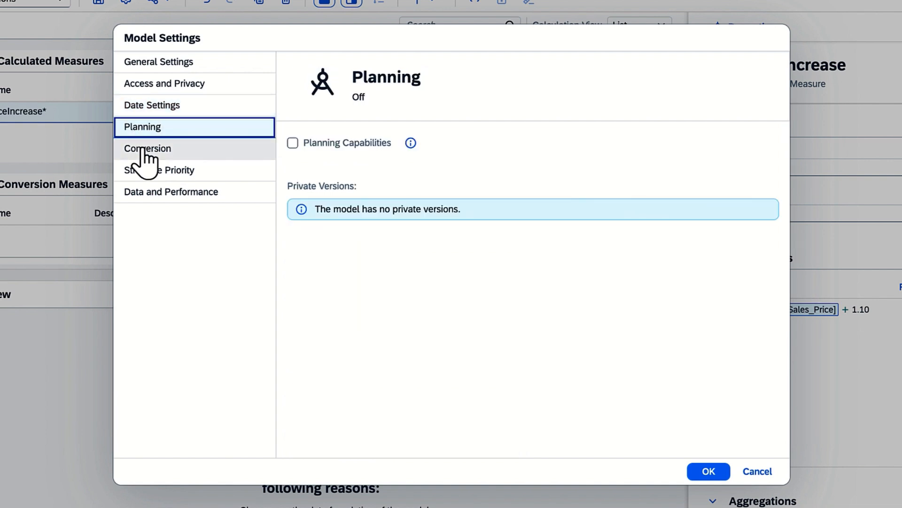
left_click(144, 151)
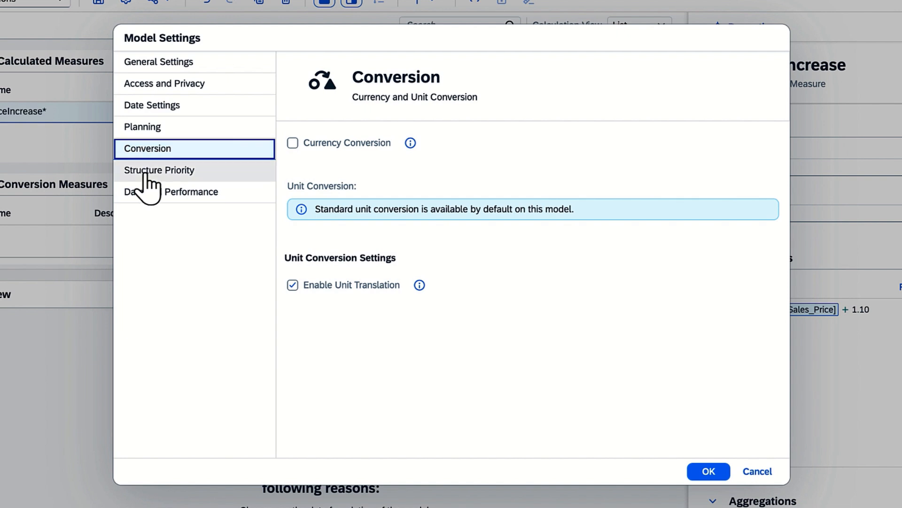
left_click(145, 173)
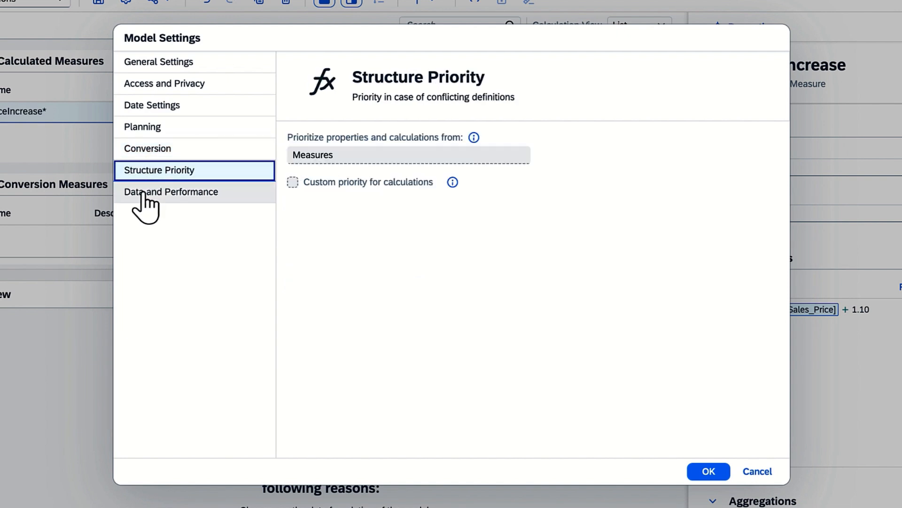
left_click(143, 194)
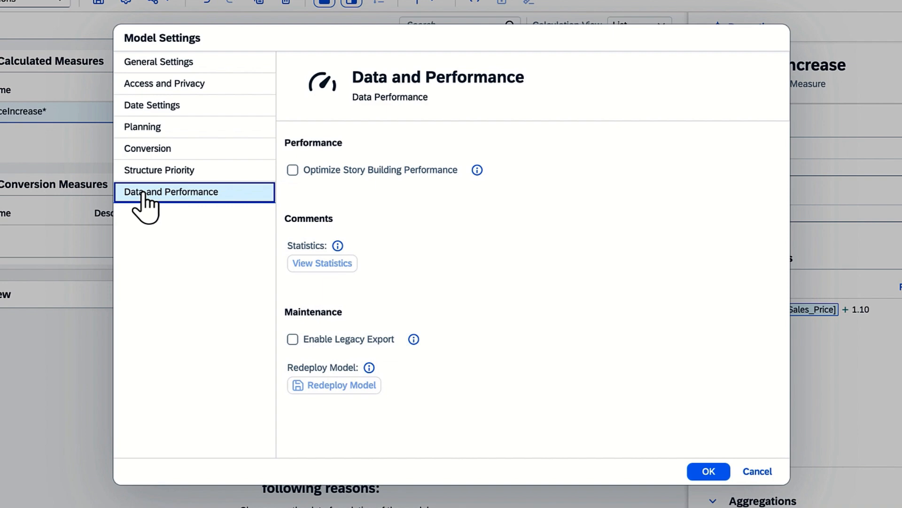
left_click(708, 471)
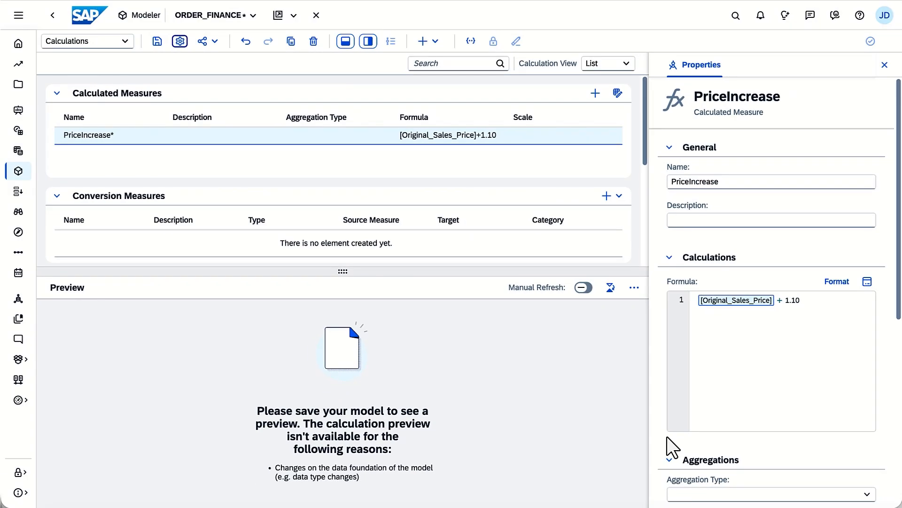
Save the ORDER_FINANCE model and switch it to the Data Management workspace
left_click(157, 41)
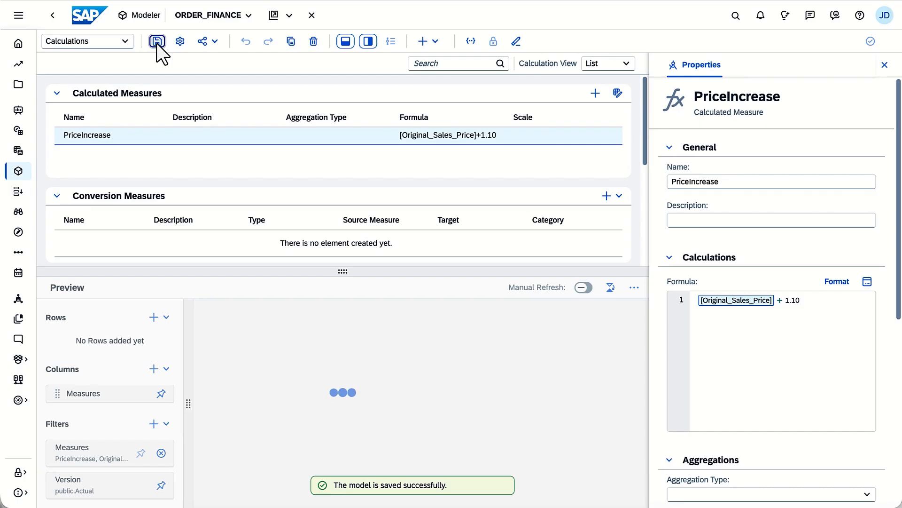
left_click(124, 42)
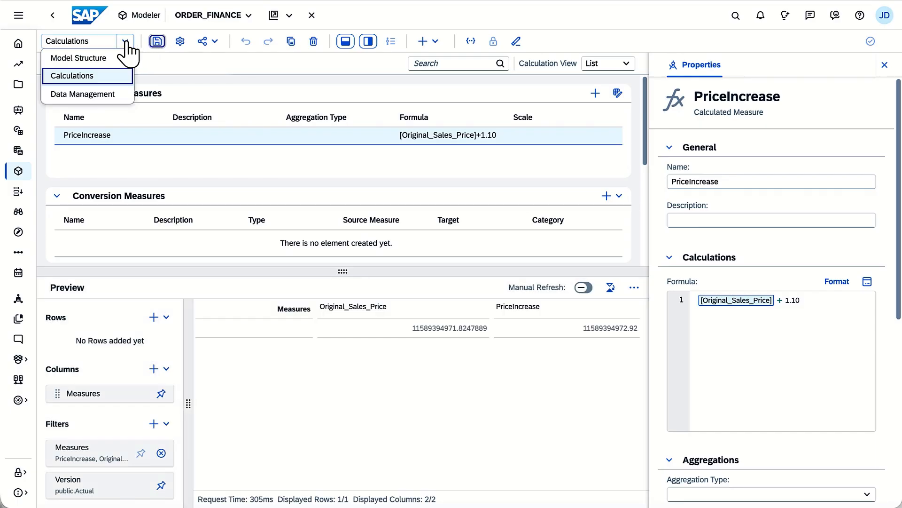
left_click(107, 96)
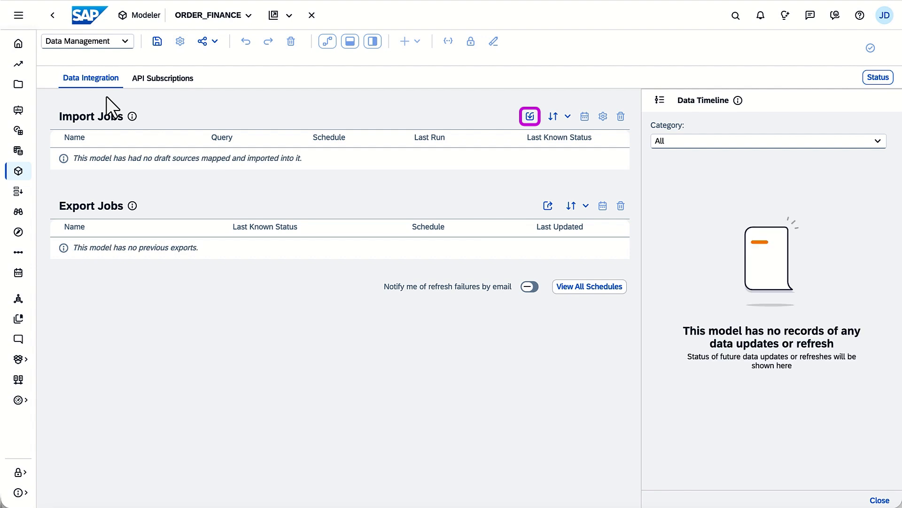